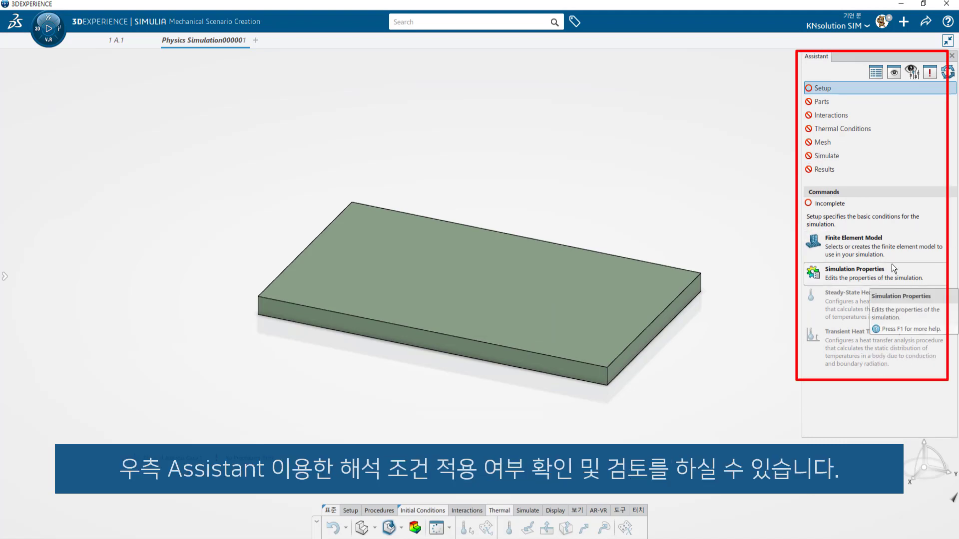
Create a finite element model with Automatic initialization and add a steady-state heat transfer step with default settings.
{"action": "left_click", "coordinate": [871, 248]}
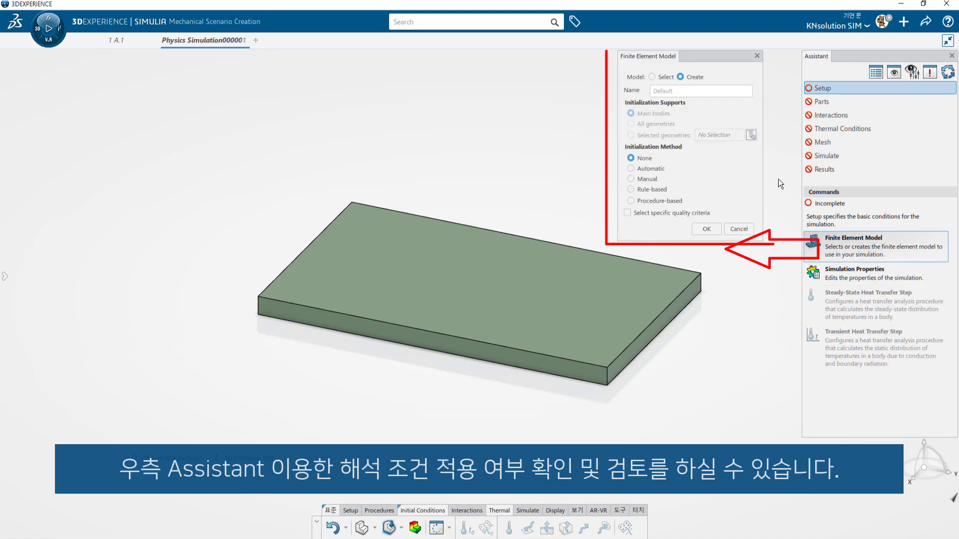
{"action": "left_click", "coordinate": [646, 169]}
{"action": "left_click", "coordinate": [705, 227]}
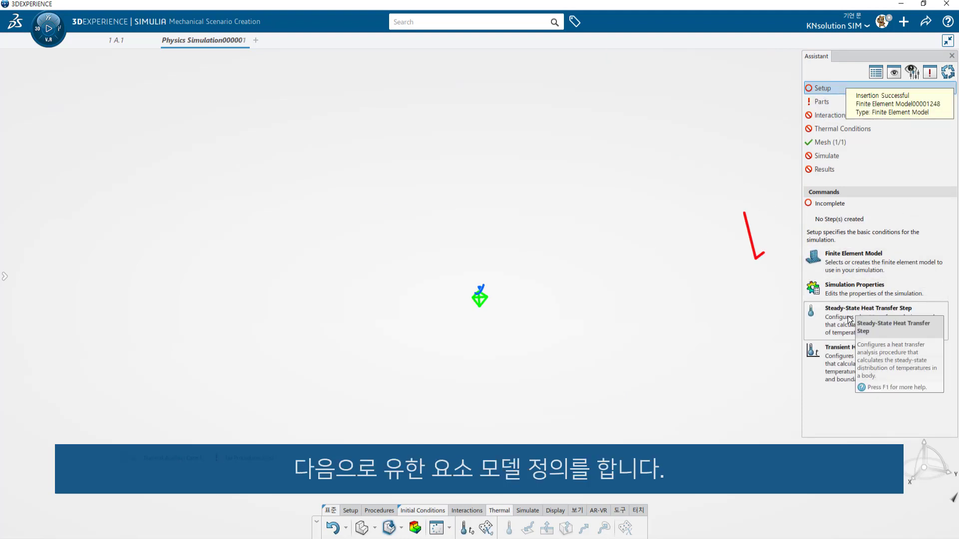
{"action": "left_click", "coordinate": [862, 305]}
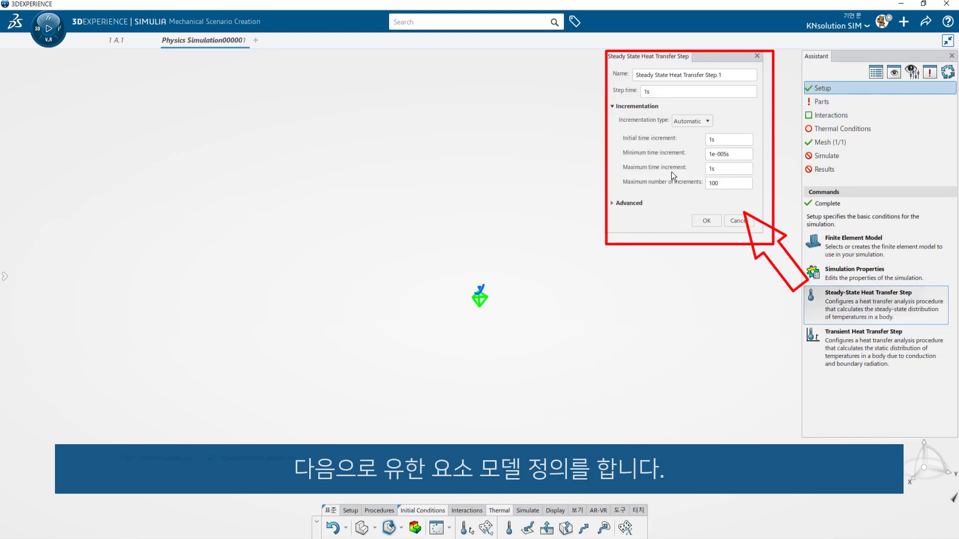
{"action": "left_click", "coordinate": [700, 221]}
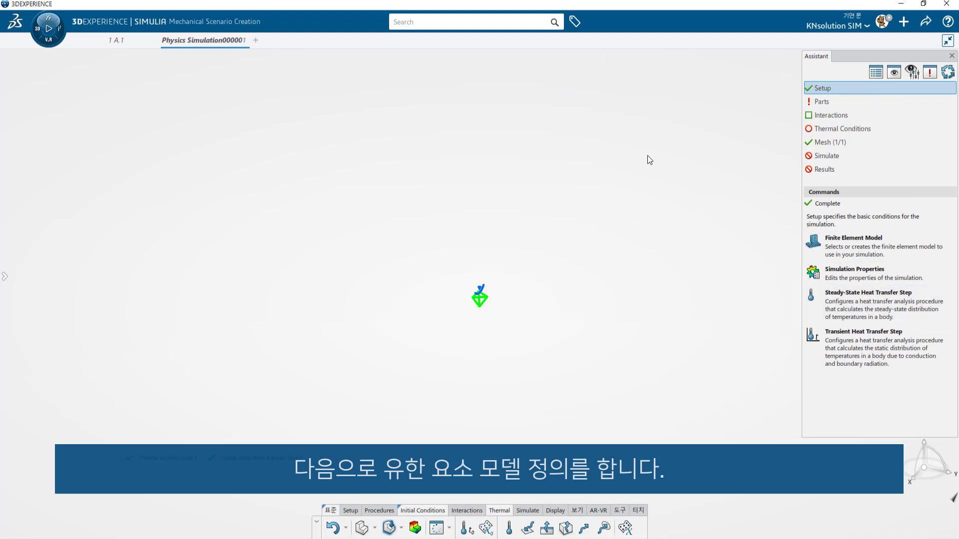
Show all shapes through Visualization Management so the plate geometry can be selected.
{"action": "right_click", "coordinate": [583, 269]}
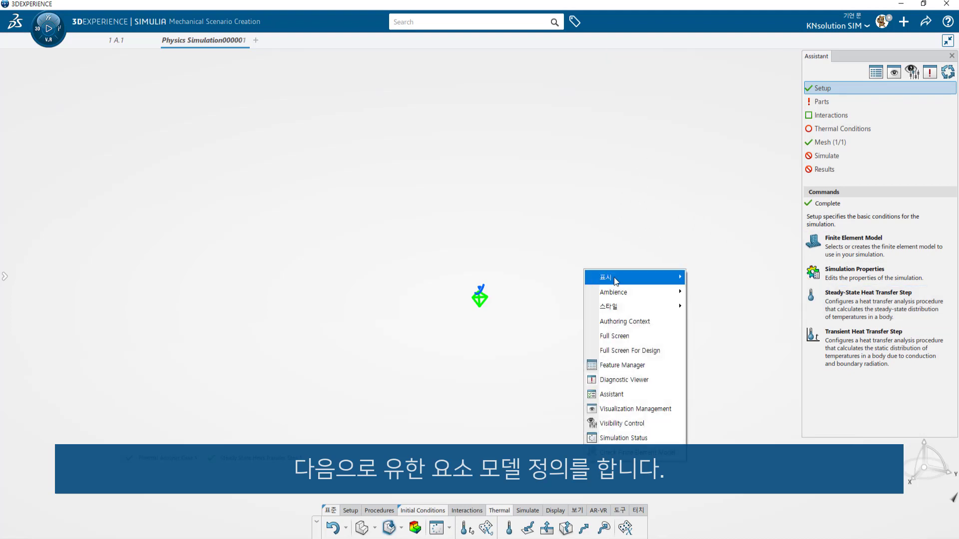
{"action": "left_click", "coordinate": [633, 404]}
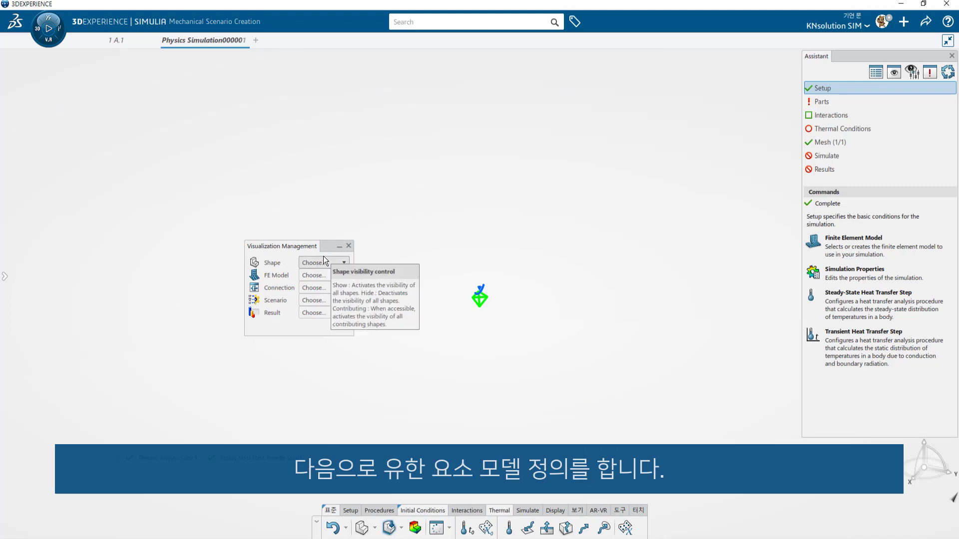
{"action": "left_click", "coordinate": [323, 263]}
{"action": "left_click", "coordinate": [322, 272]}
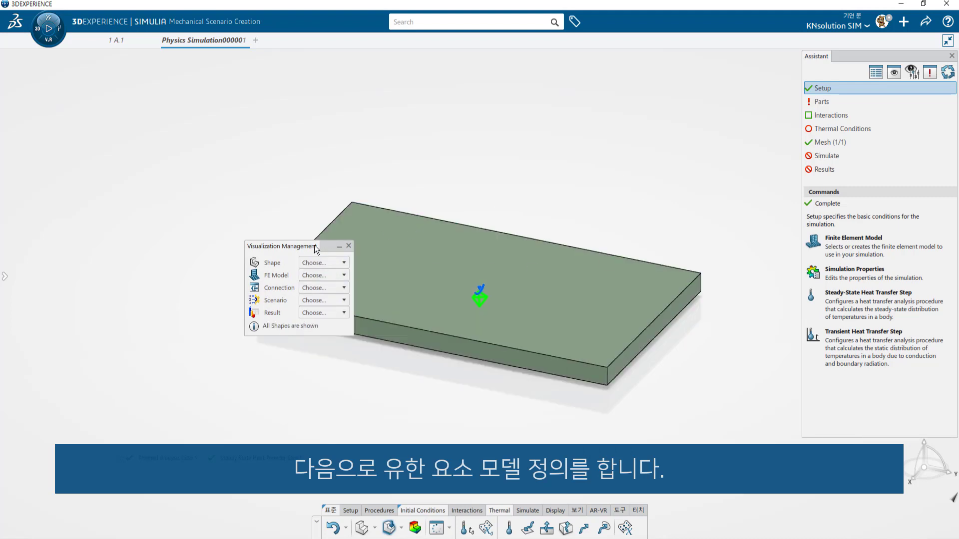
Apply a temperature of 373.15Kdeg to the short side face of the plate, leaving the scale factor at 1.
{"action": "left_click", "coordinate": [510, 527]}
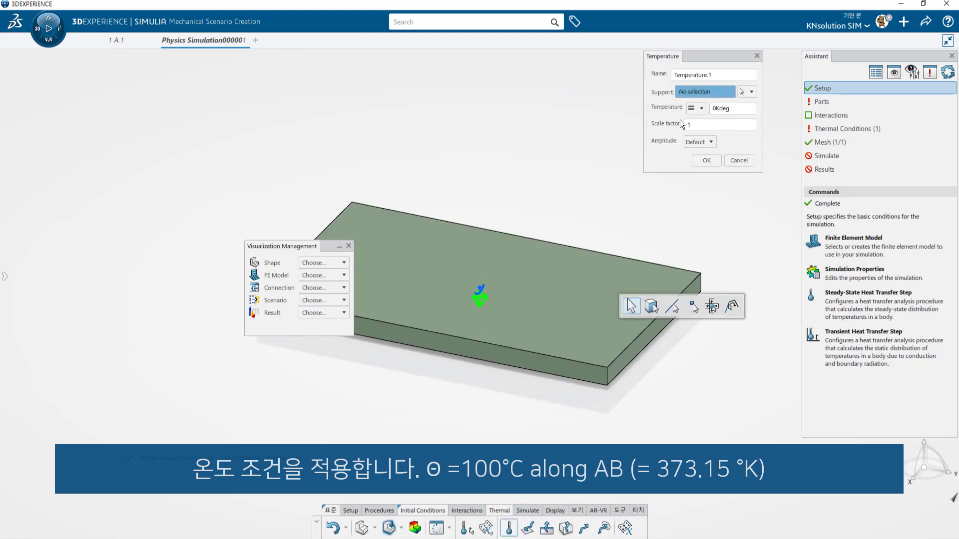
{"action": "left_click", "coordinate": [724, 106]}
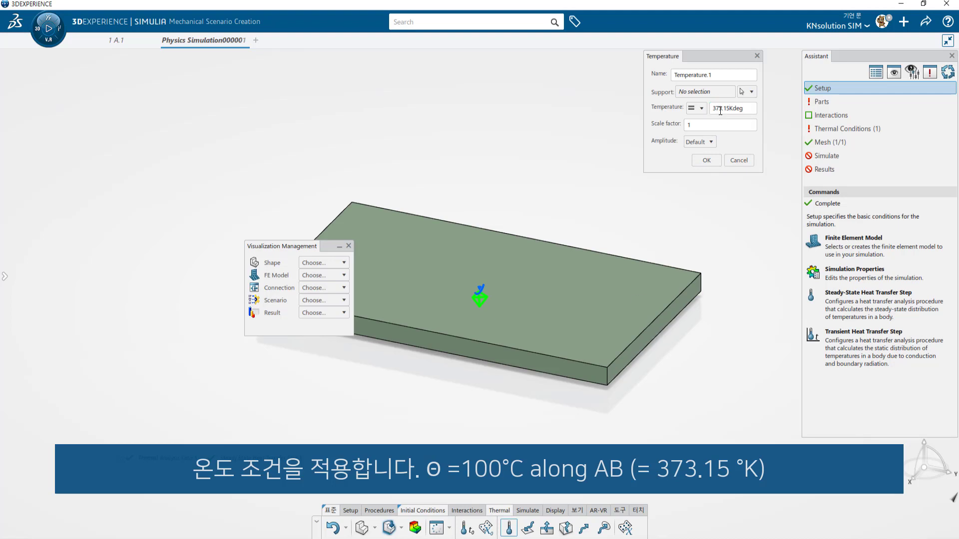
{"action": "left_click", "coordinate": [719, 92]}
{"action": "left_click", "coordinate": [644, 340]}
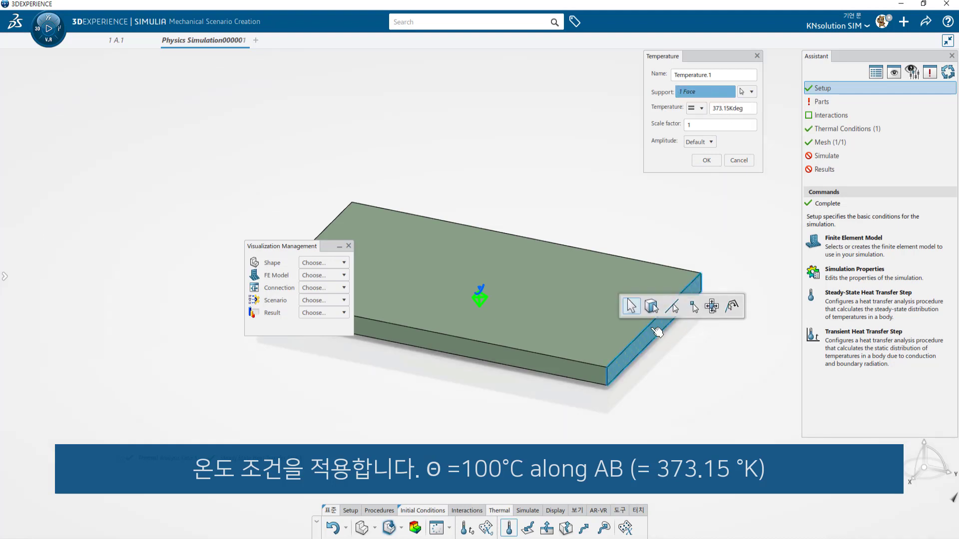
{"action": "left_click", "coordinate": [708, 160]}
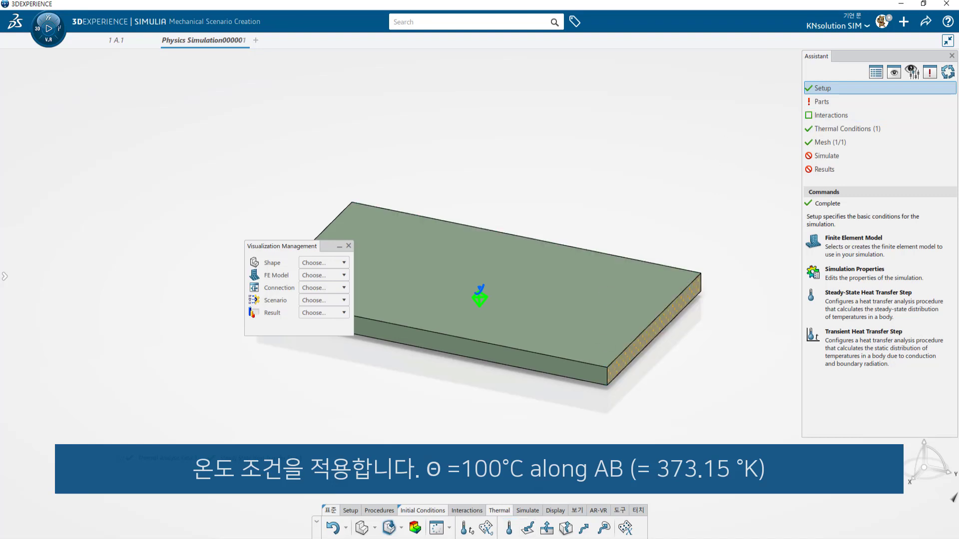
Apply a heat flux of 10W_m2 to the long front side face of the plate.
{"action": "left_click", "coordinate": [528, 528]}
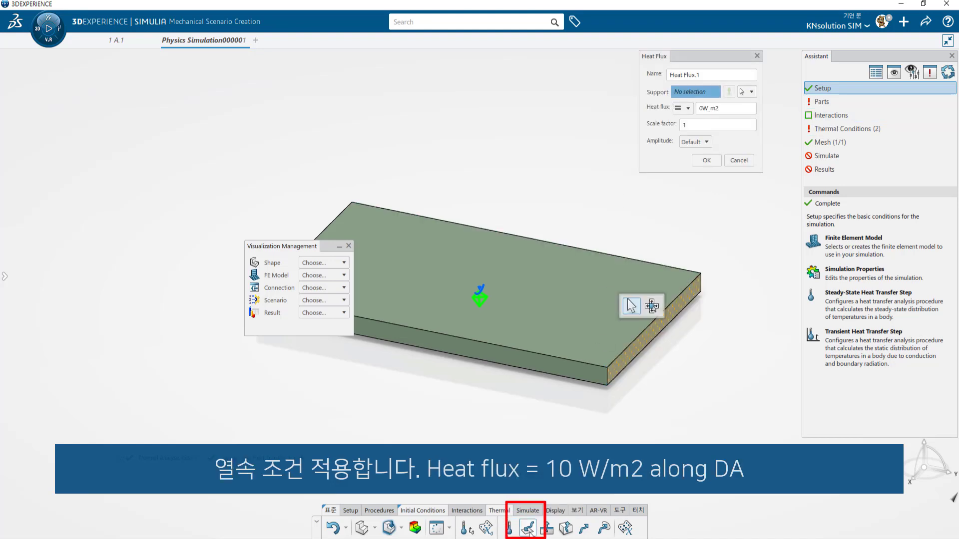
{"action": "left_click", "coordinate": [528, 367]}
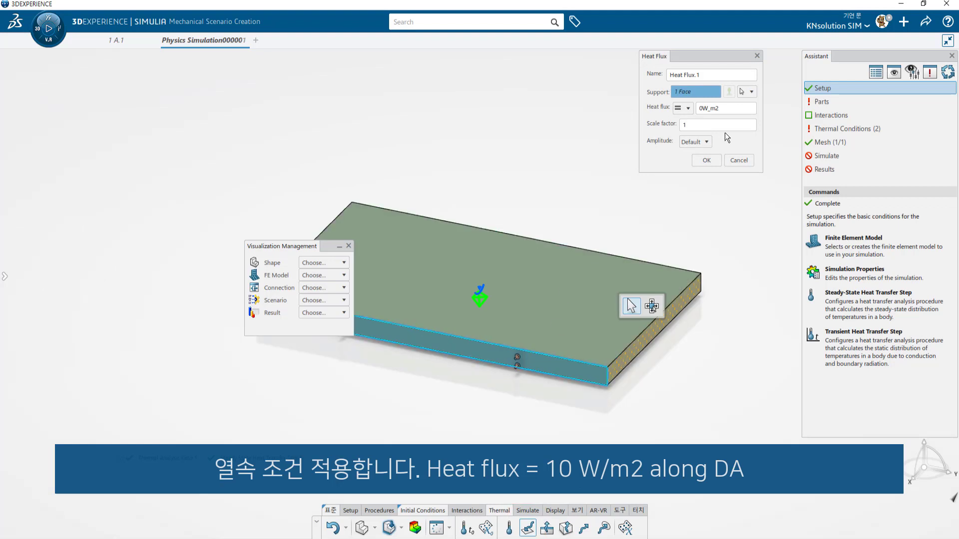
{"action": "left_click", "coordinate": [711, 108]}
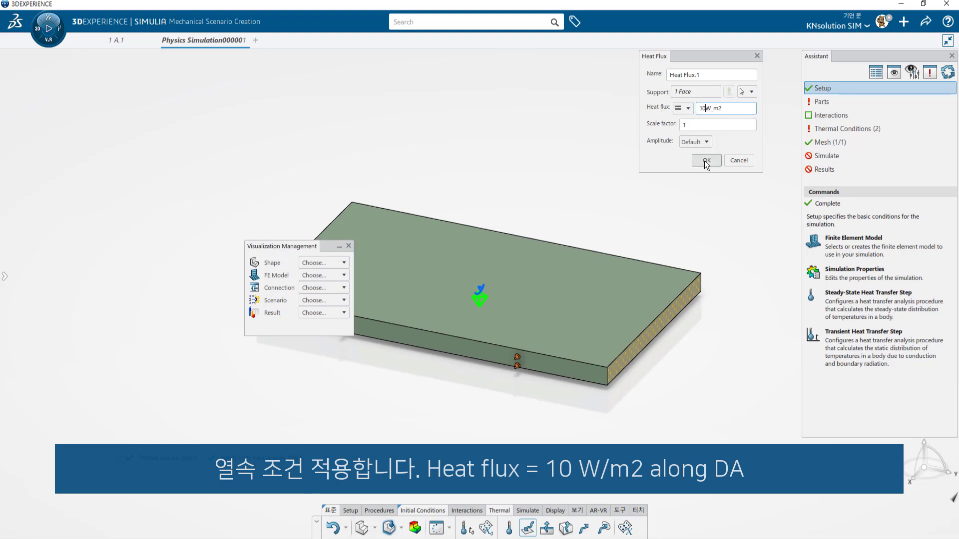
{"action": "left_click", "coordinate": [706, 161]}
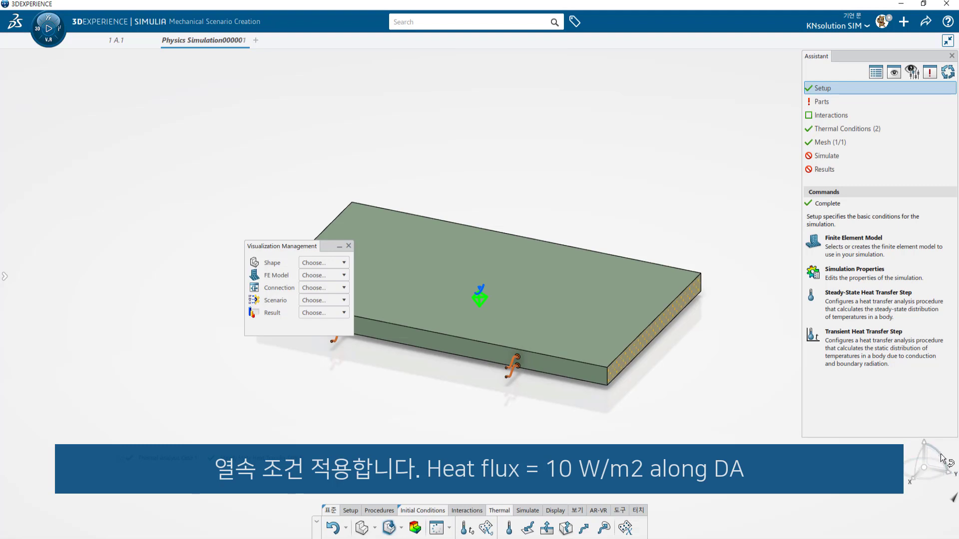
Apply a film condition to the plate's two remaining side faces with film coefficient 750W_Kdeg_m2 and reference temperature 273.15Kdeg.
{"action": "left_click_drag", "start_coordinate": [941, 459], "coordinate": [911, 486]}
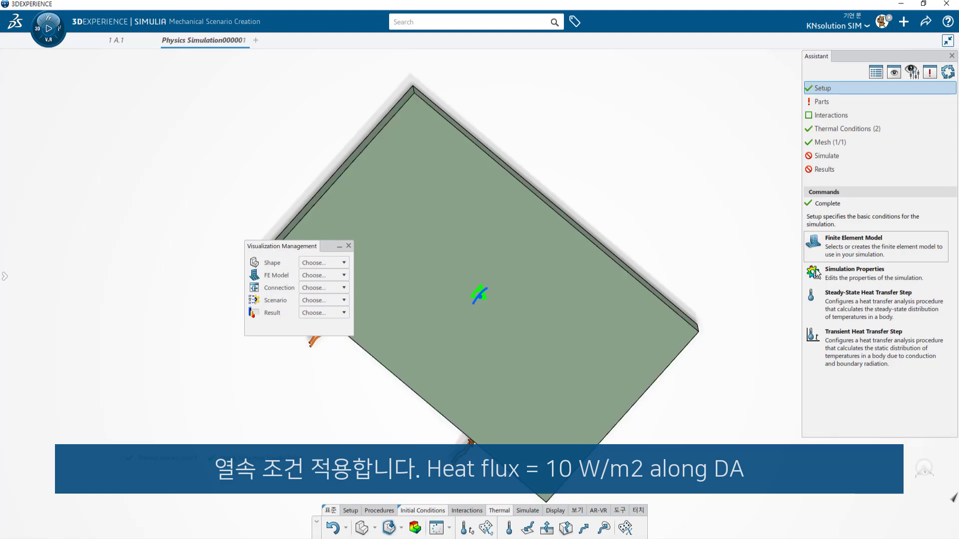
{"action": "left_click", "coordinate": [545, 529]}
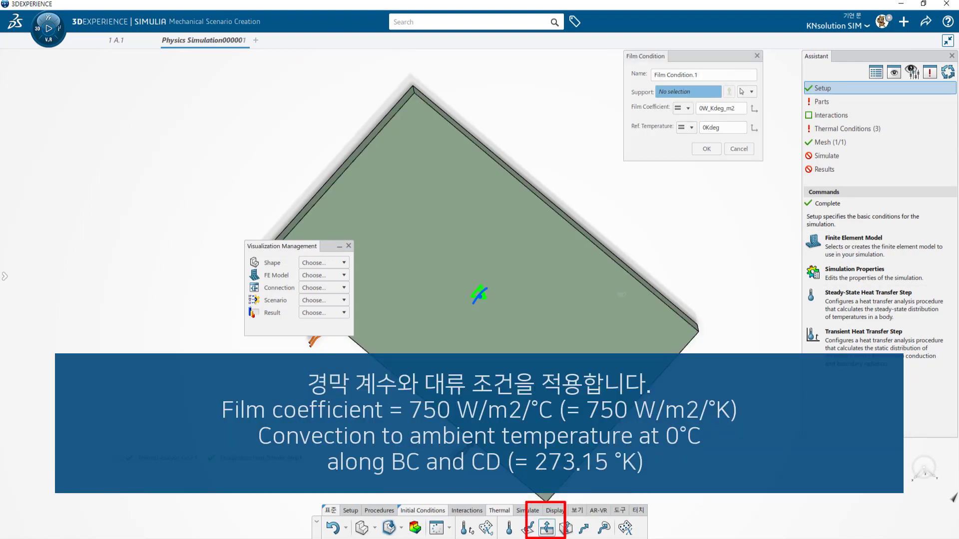
{"action": "left_click", "coordinate": [362, 144]}
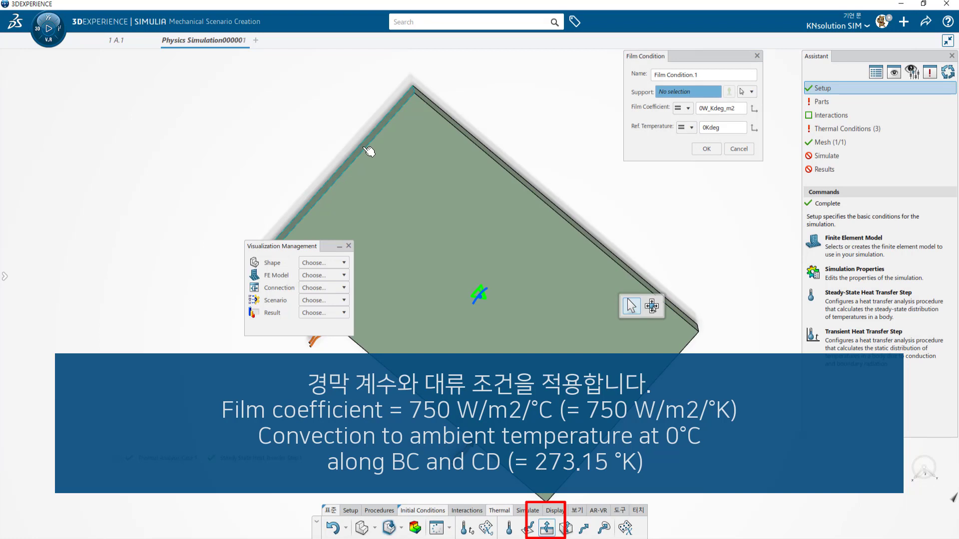
{"action": "left_click", "coordinate": [469, 136]}
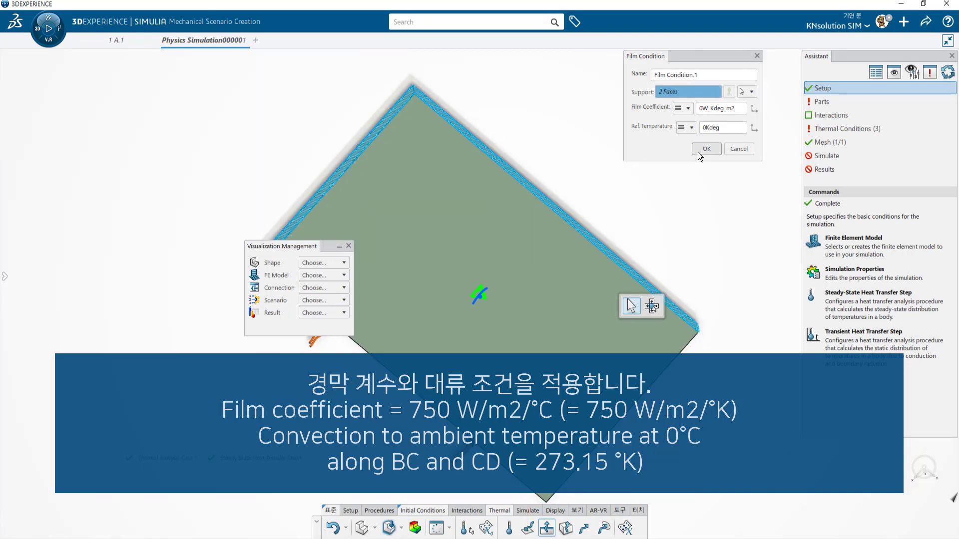
{"action": "left_click", "coordinate": [705, 107]}
{"action": "left_click", "coordinate": [703, 107]}
{"action": "key", "text": "BackSpace"}
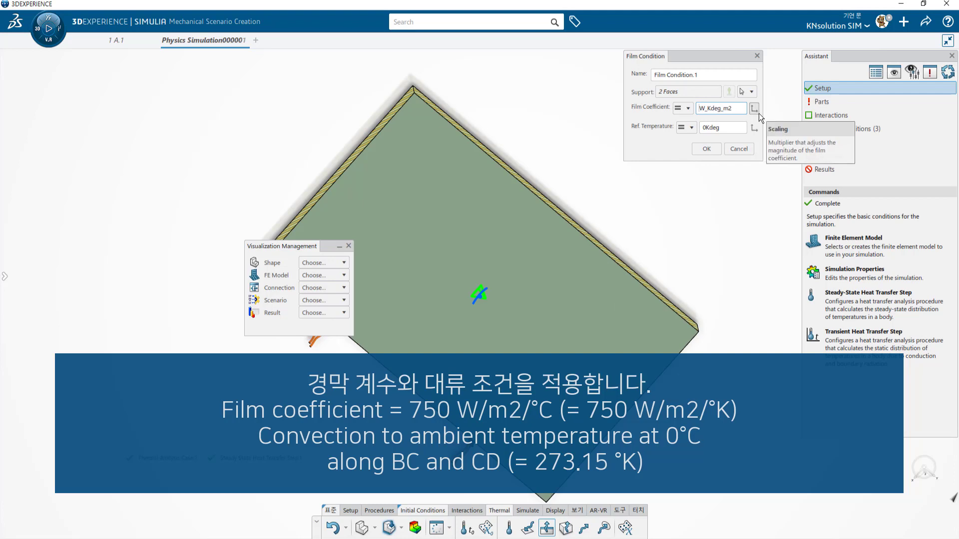
{"action": "type", "text": "750"}
{"action": "left_click", "coordinate": [708, 130]}
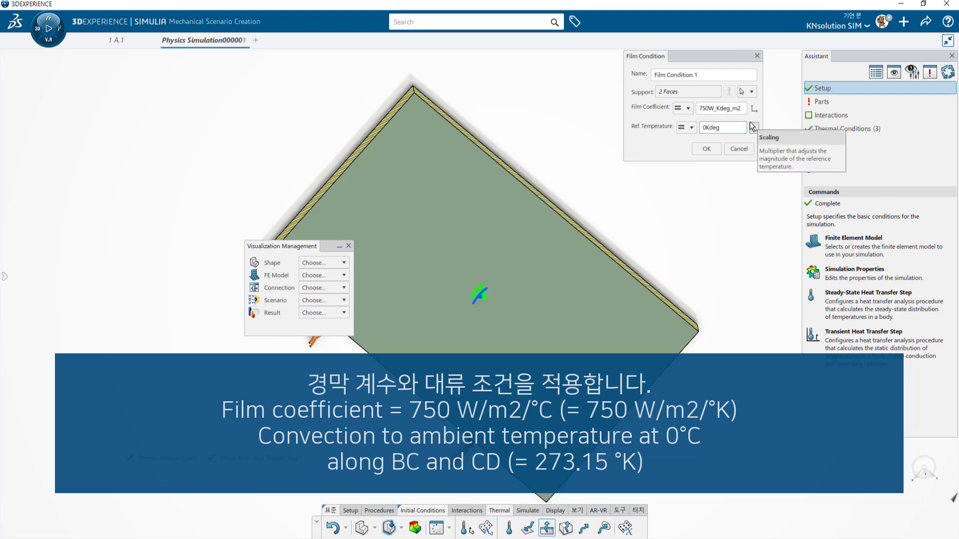
{"action": "type", "text": "273.15"}
{"action": "left_click", "coordinate": [701, 151]}
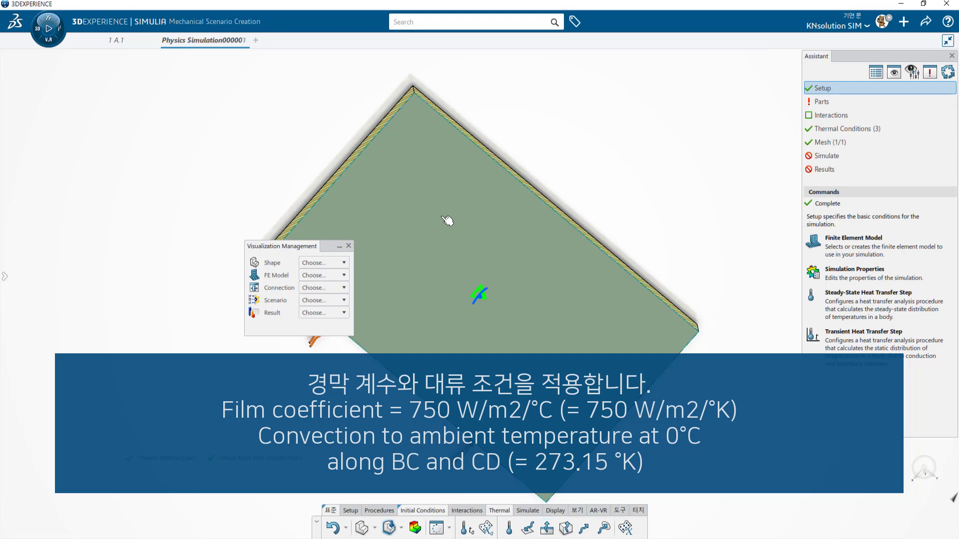
Switch to the Parts stage of the simulation setup and show all shapes there.
{"action": "left_click", "coordinate": [821, 102]}
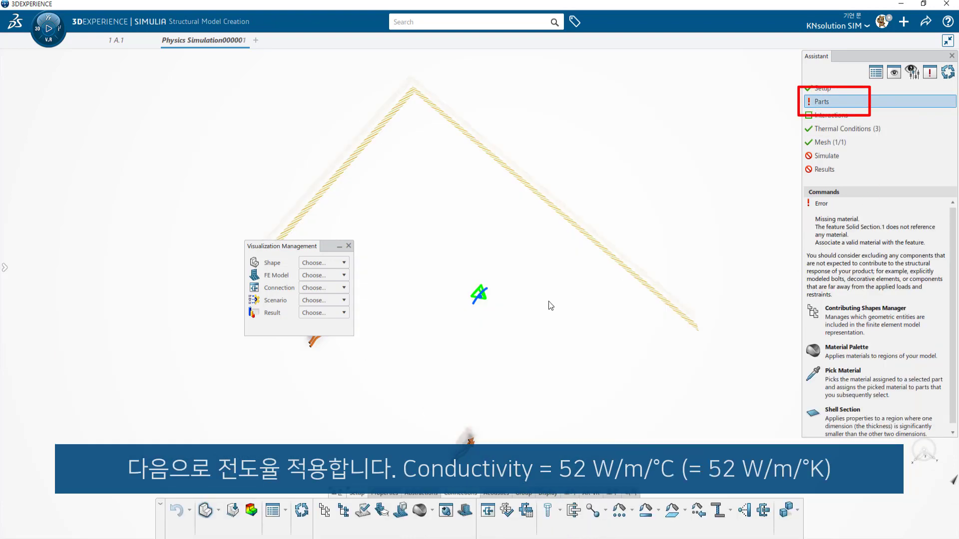
{"action": "left_click", "coordinate": [323, 263]}
{"action": "left_click", "coordinate": [317, 273]}
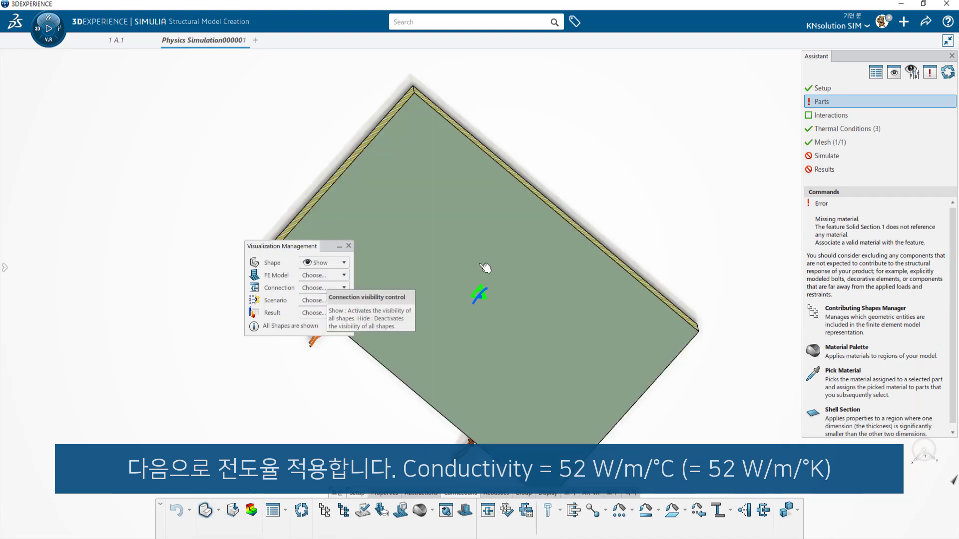
Filter the Material Palette for "thermal", review the simulation properties of mat_thermal and apply that material to the plate.
{"action": "left_click", "coordinate": [849, 349]}
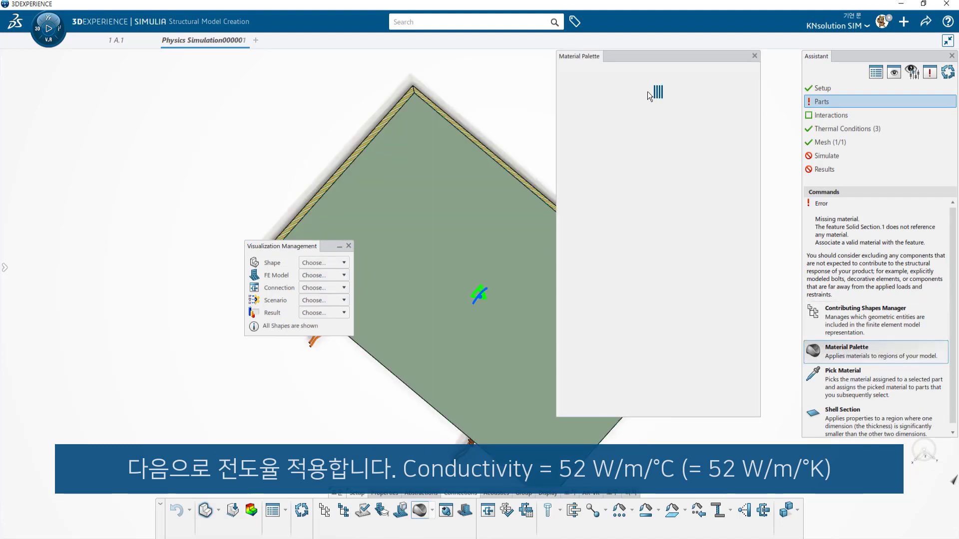
{"action": "left_click_drag", "start_coordinate": [309, 246], "coordinate": [216, 243]}
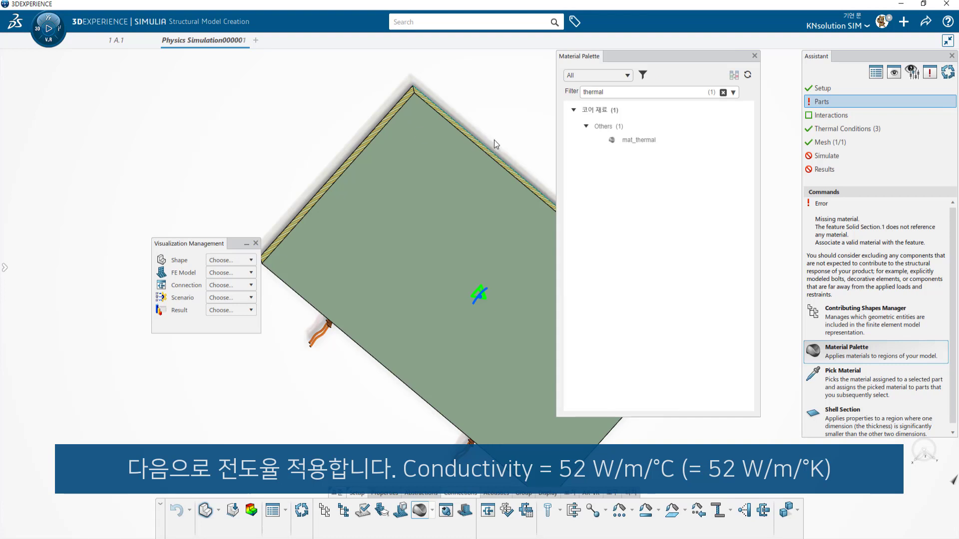
{"action": "double_click", "coordinate": [640, 140]}
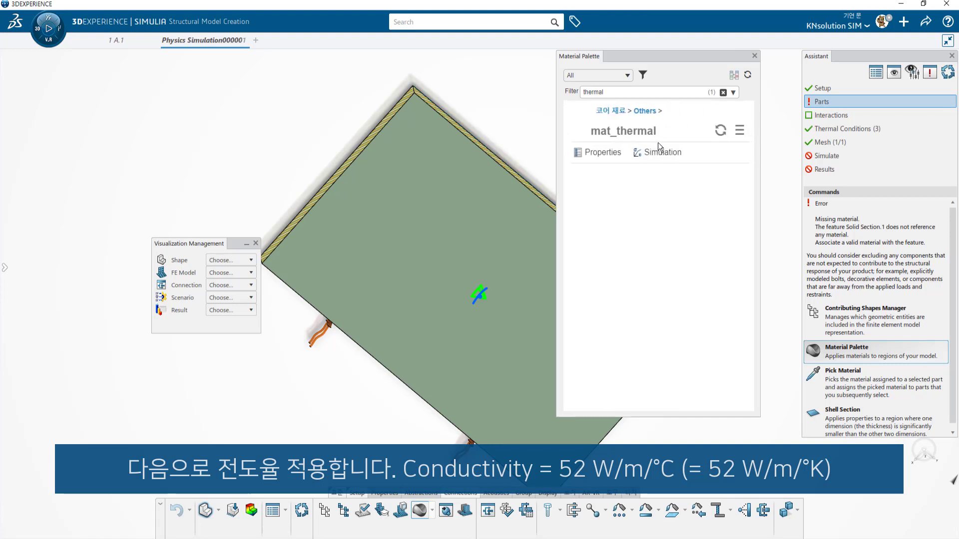
{"action": "left_click", "coordinate": [664, 155]}
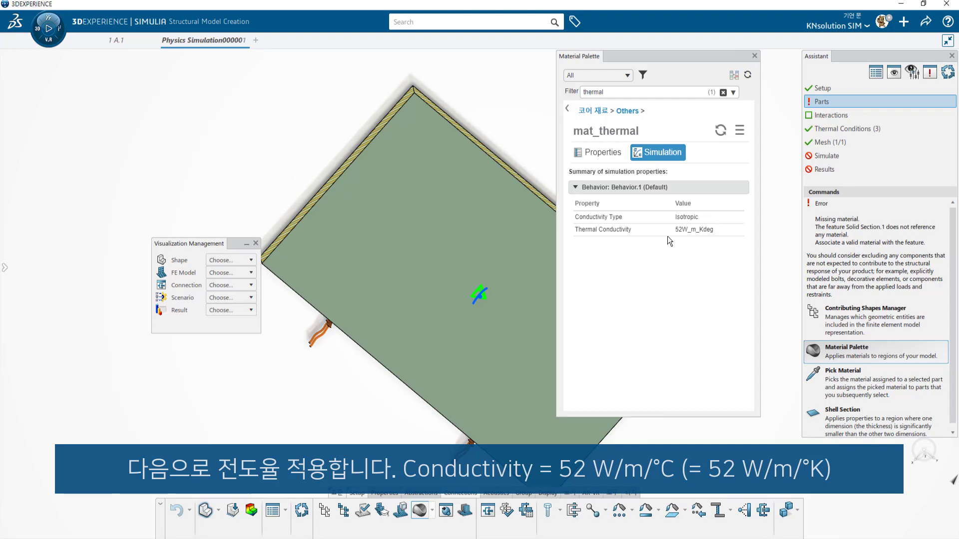
{"action": "right_click", "coordinate": [655, 155]}
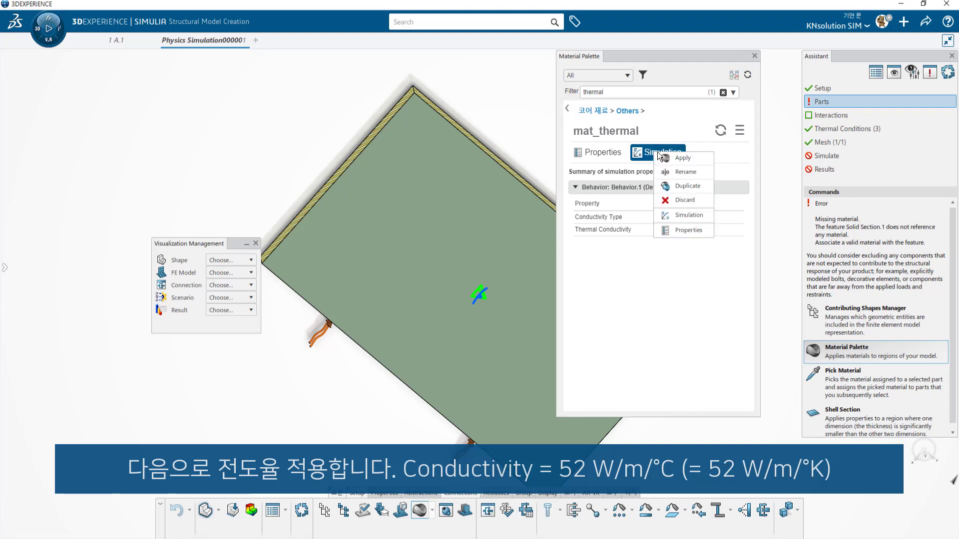
{"action": "left_click", "coordinate": [502, 227]}
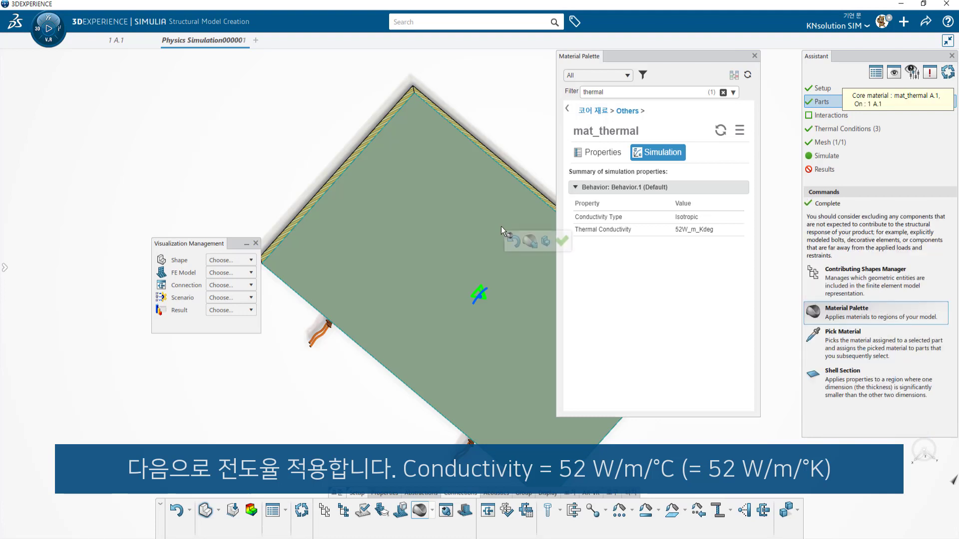
{"action": "left_click", "coordinate": [568, 239]}
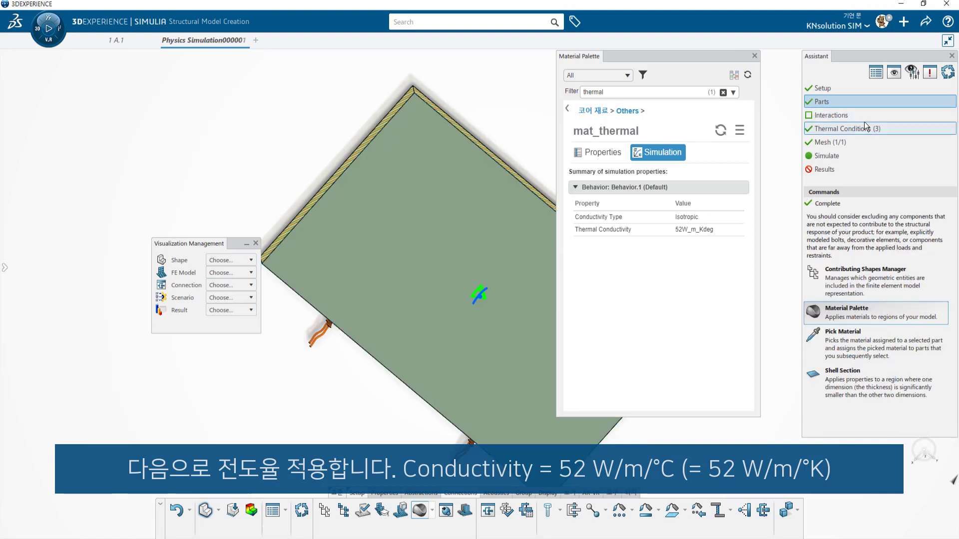
{"action": "left_click", "coordinate": [755, 56]}
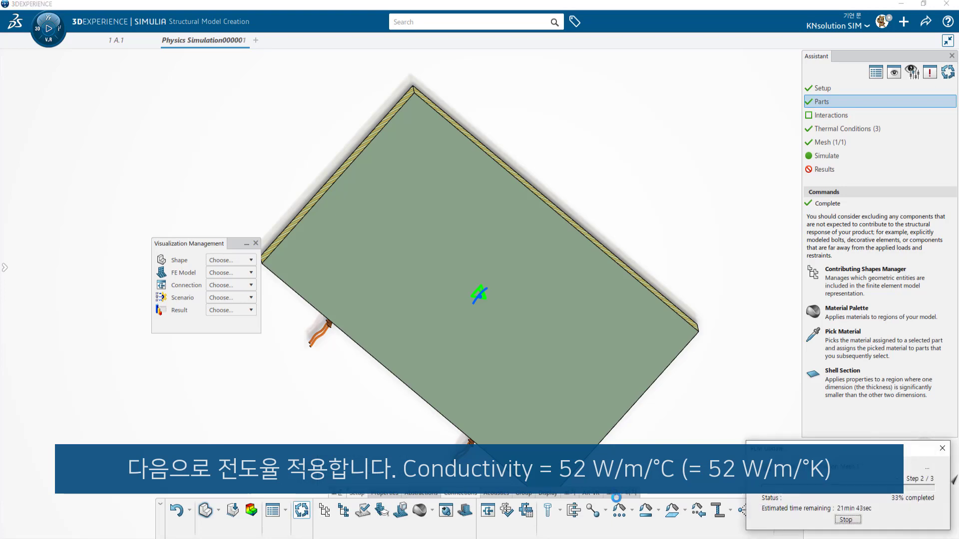
Switch to the Simulate stage and start a simulation run, checking the Local interactive location and the Tokens license.
{"action": "left_click", "coordinate": [744, 451]}
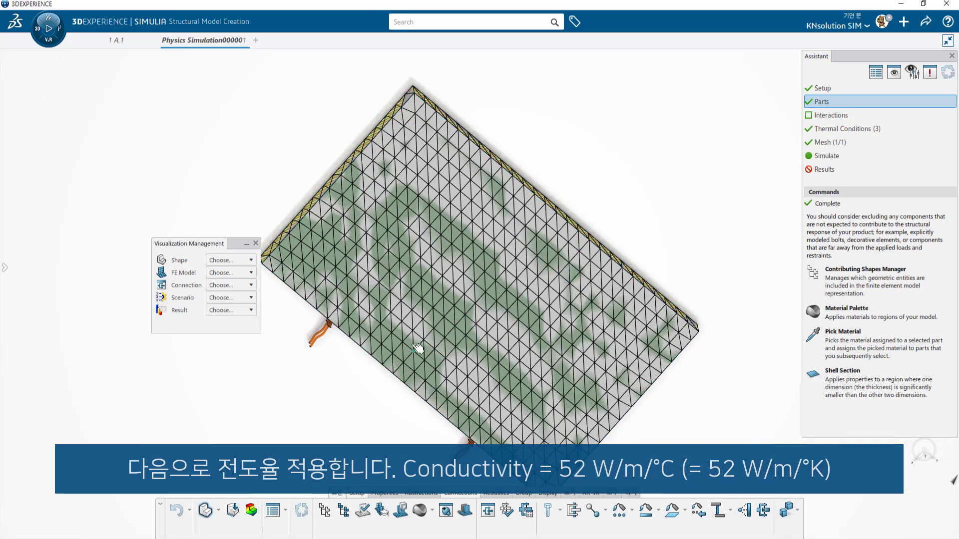
{"action": "left_click", "coordinate": [826, 156]}
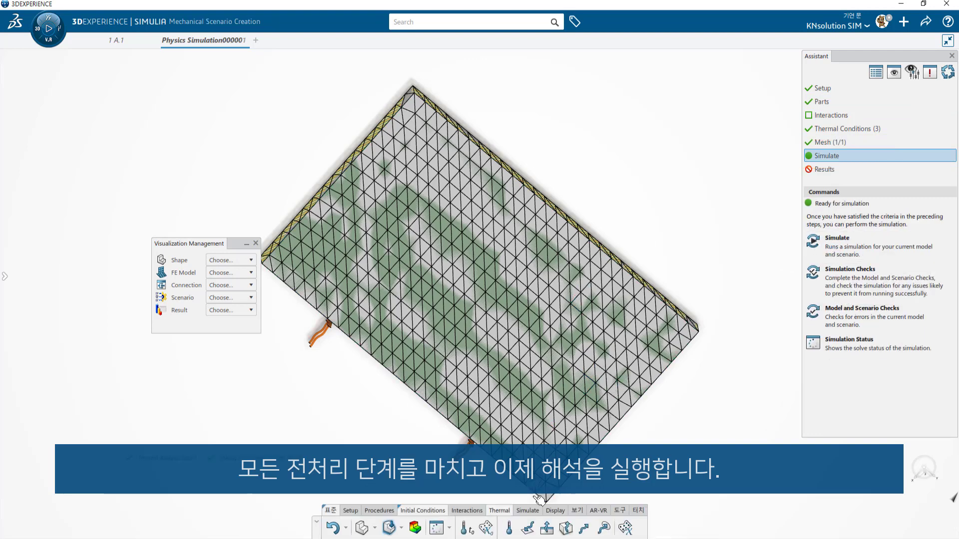
{"action": "left_click", "coordinate": [846, 248]}
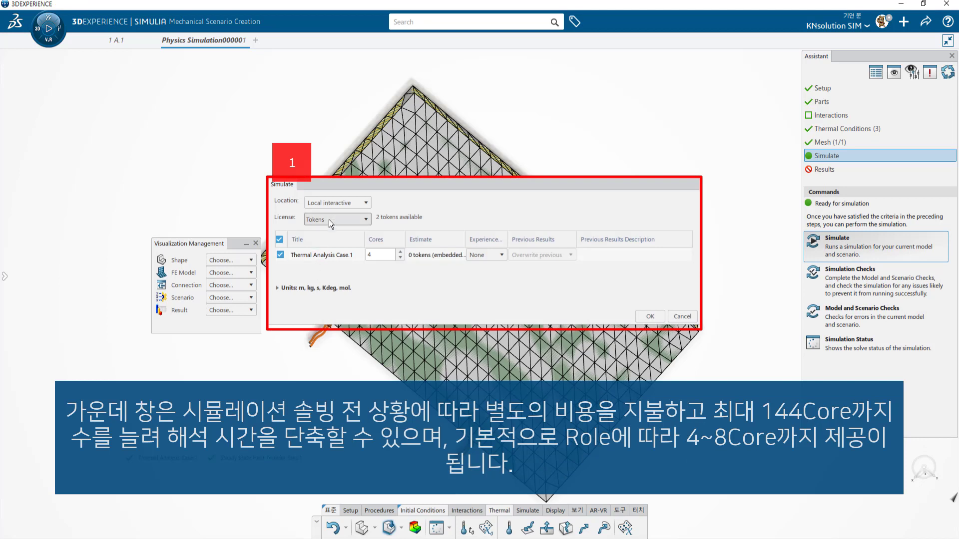
{"action": "left_click", "coordinate": [345, 204]}
{"action": "left_click", "coordinate": [345, 205]}
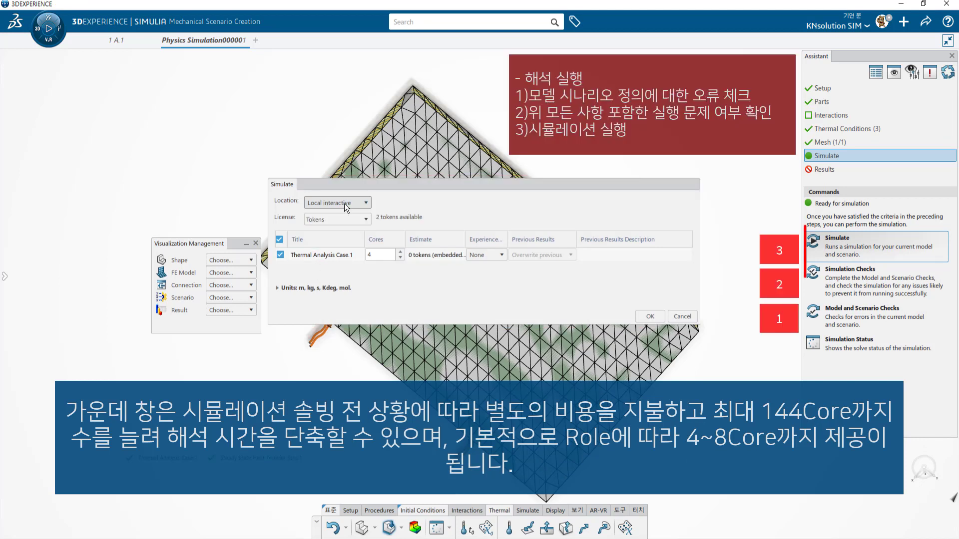
{"action": "left_click", "coordinate": [349, 219]}
{"action": "left_click", "coordinate": [349, 219]}
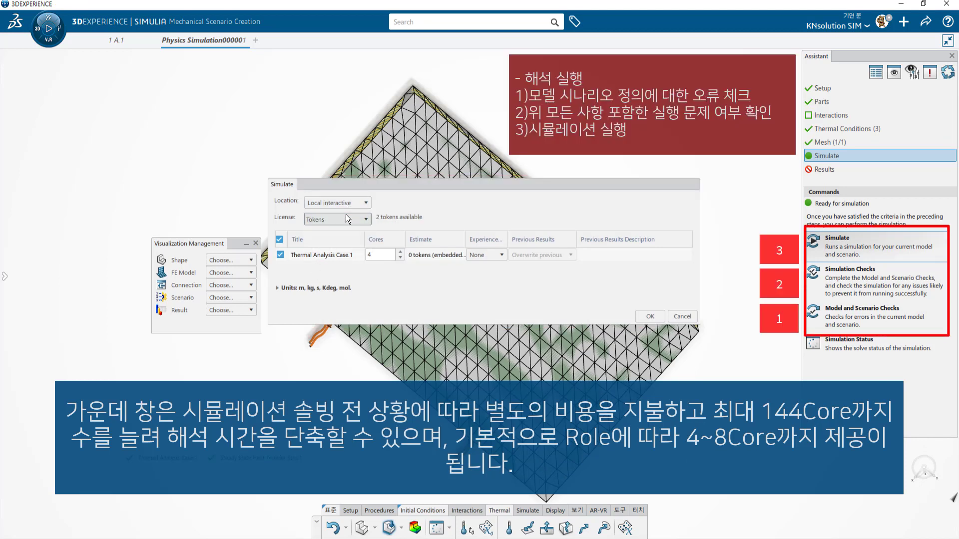
Set the cores for Thermal Analysis Case.1 to 8 and run the simulation.
{"action": "left_click", "coordinate": [389, 259]}
{"action": "left_click", "coordinate": [401, 252]}
{"action": "left_click", "coordinate": [401, 252]}
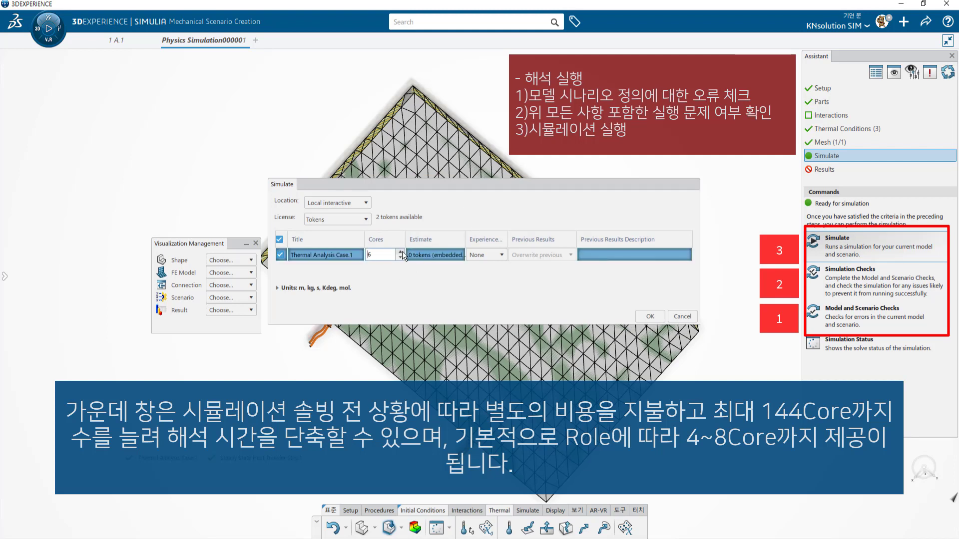
{"action": "left_click", "coordinate": [401, 251]}
{"action": "left_click", "coordinate": [401, 252]}
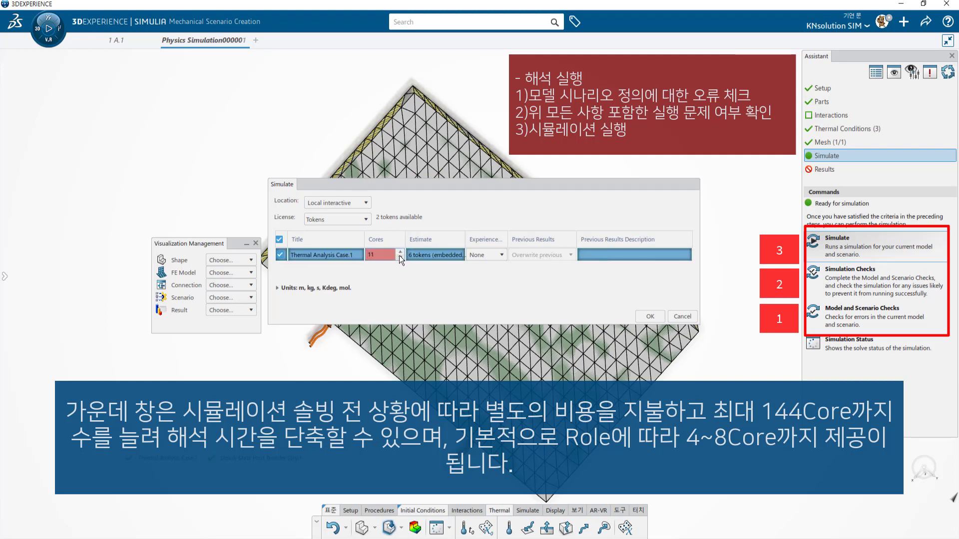
{"action": "left_click", "coordinate": [400, 259]}
{"action": "left_click", "coordinate": [400, 258]}
{"action": "left_click", "coordinate": [400, 258]}
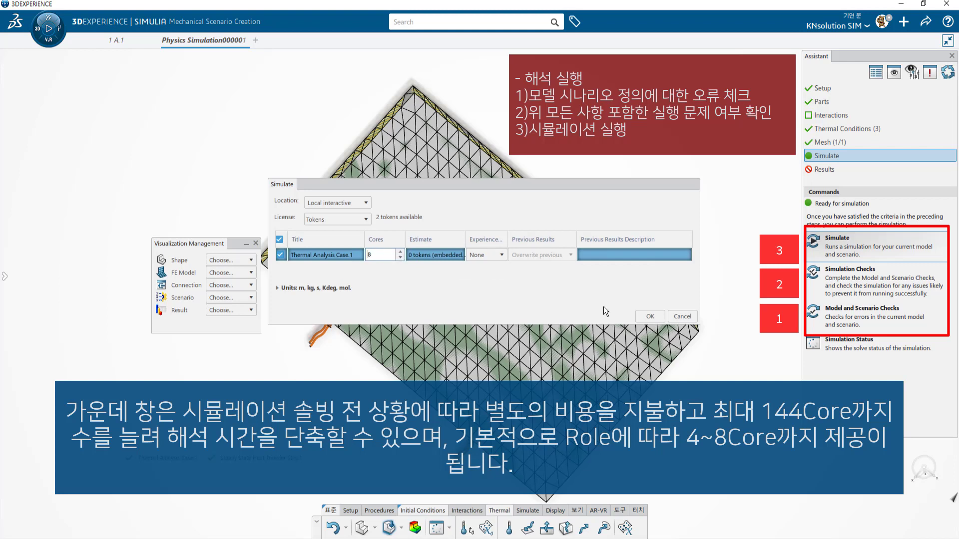
{"action": "left_click", "coordinate": [642, 318]}
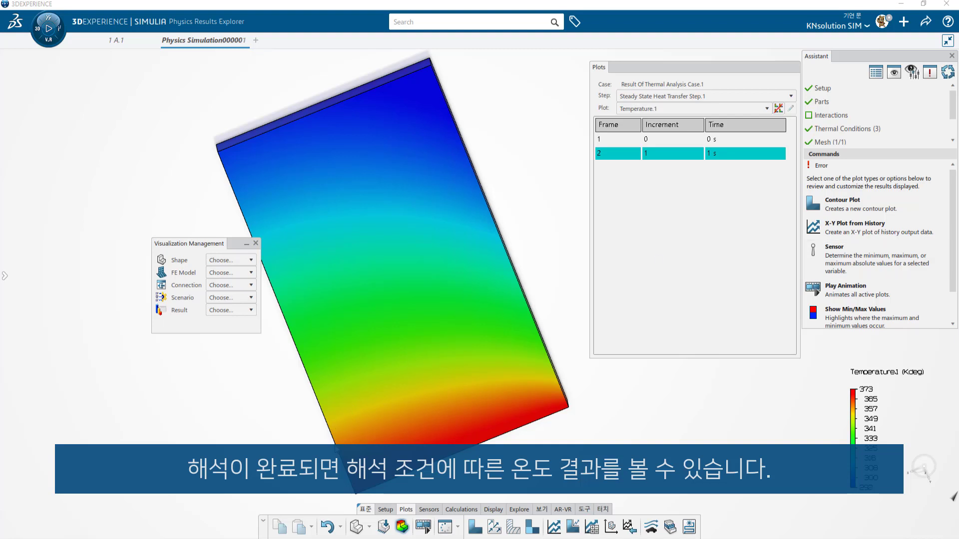
Probe the temperature near the plate's hot end and compare the minimum and maximum value displays, ending with only the maximum shown.
{"action": "left_click", "coordinate": [341, 442]}
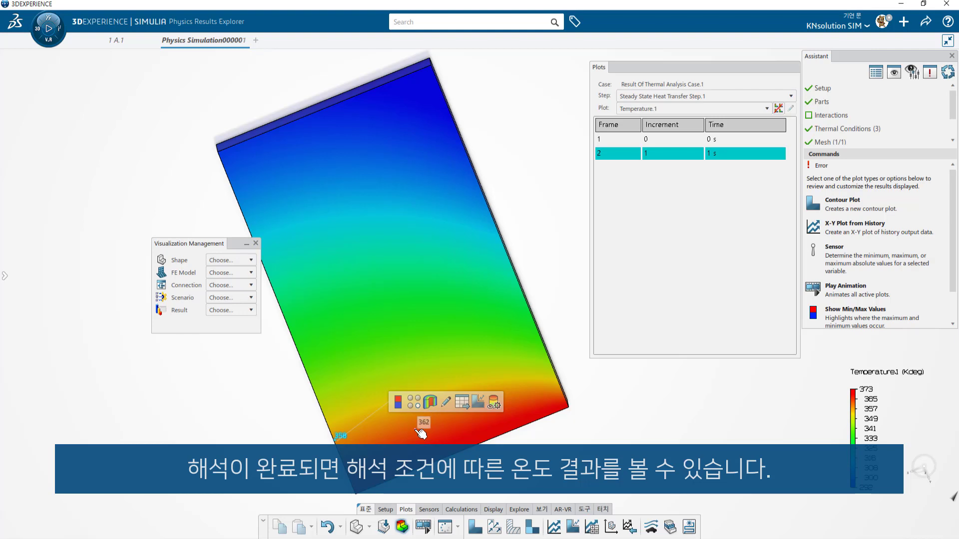
{"action": "left_click", "coordinate": [458, 435]}
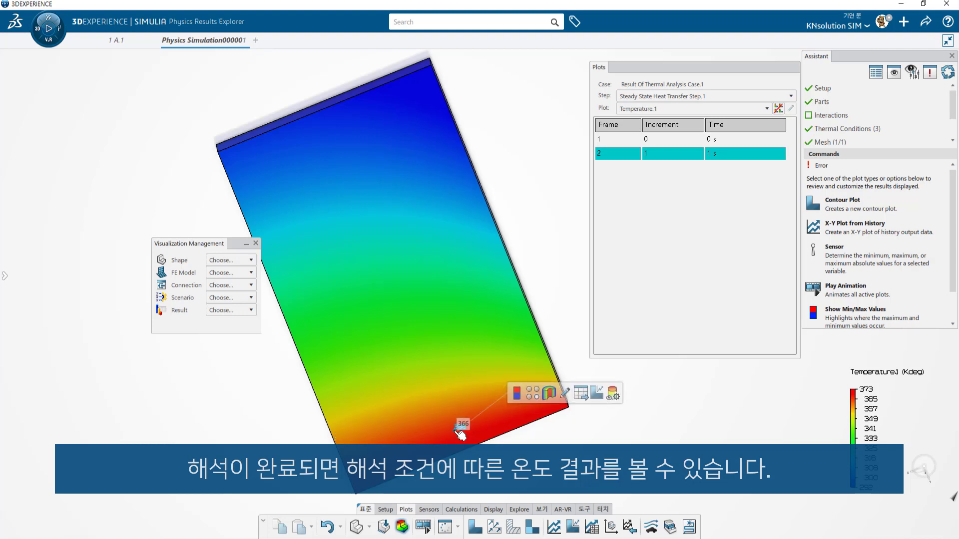
{"action": "left_click", "coordinate": [521, 395]}
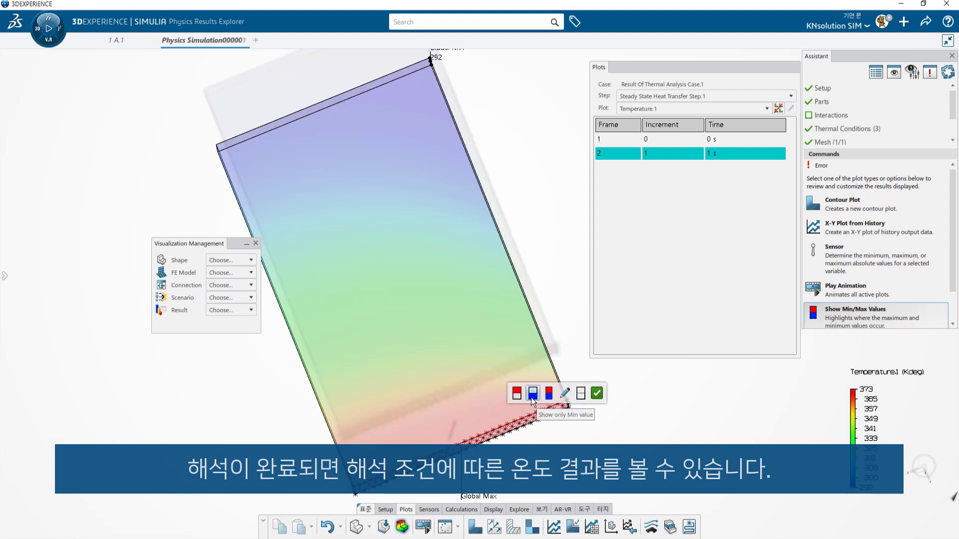
{"action": "left_click", "coordinate": [519, 397]}
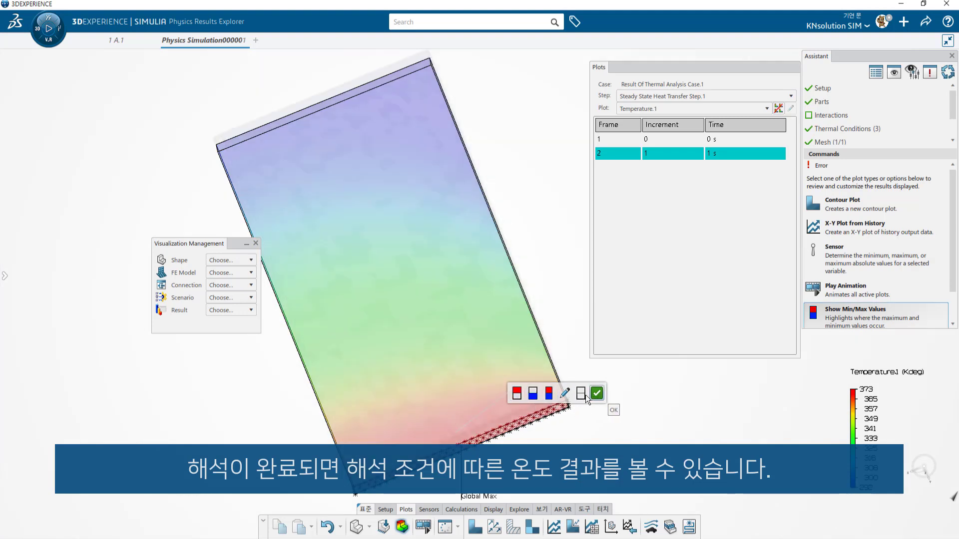
{"action": "left_click", "coordinate": [533, 394]}
{"action": "left_click", "coordinate": [518, 397]}
Close the Visualization Management window.
{"action": "right_click", "coordinate": [741, 457]}
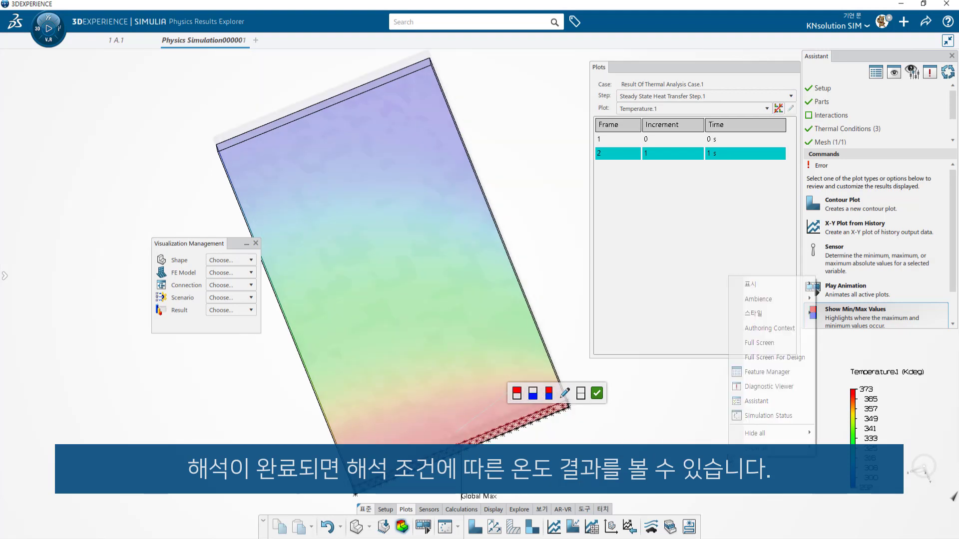
{"action": "left_click", "coordinate": [294, 373]}
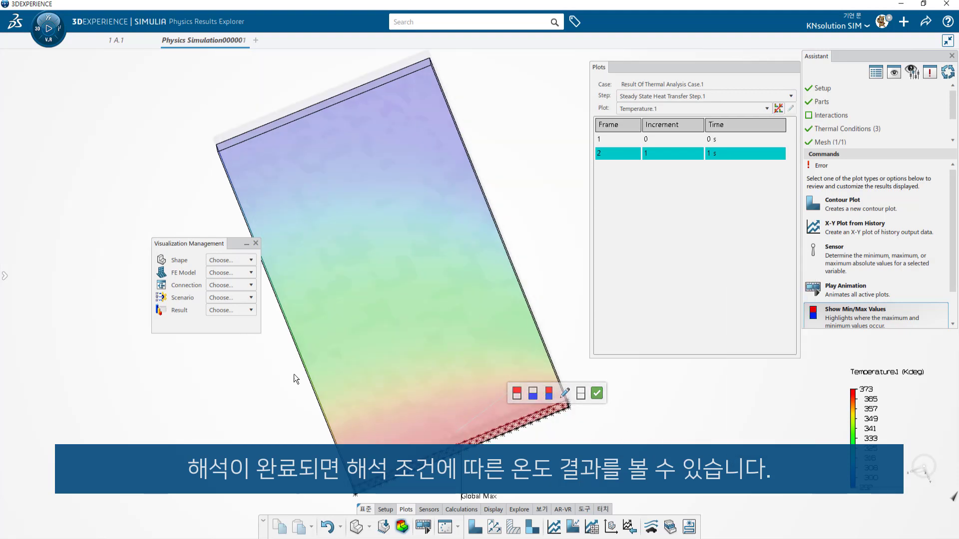
{"action": "left_click", "coordinate": [256, 244]}
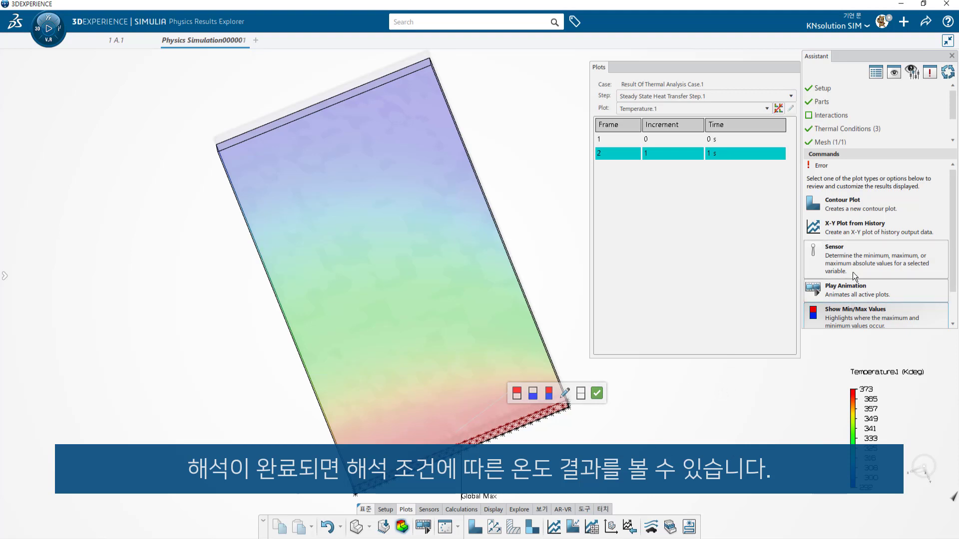
Try to create an X-Y plot from the history output data.
{"action": "left_click", "coordinate": [846, 235]}
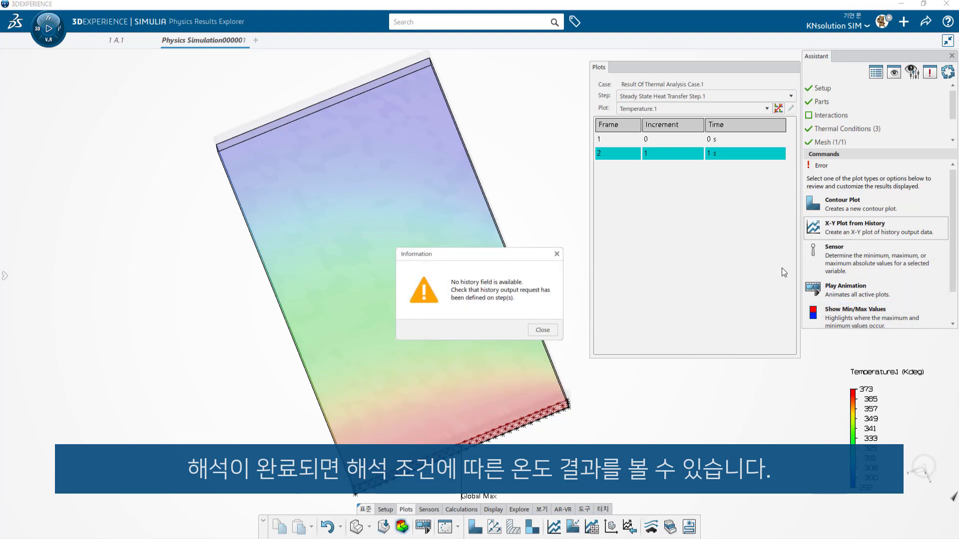
{"action": "left_click", "coordinate": [546, 330]}
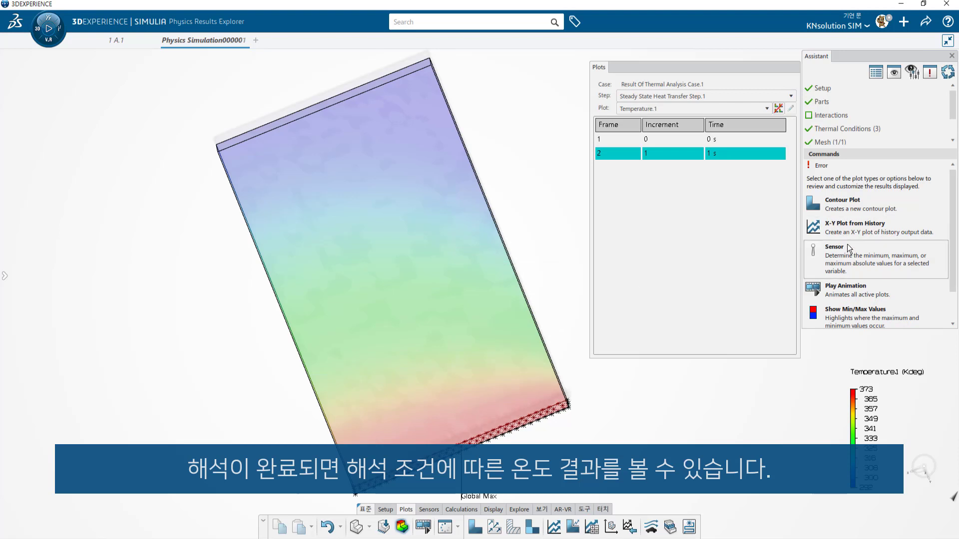
{"action": "left_click", "coordinate": [847, 231]}
{"action": "left_click", "coordinate": [530, 330]}
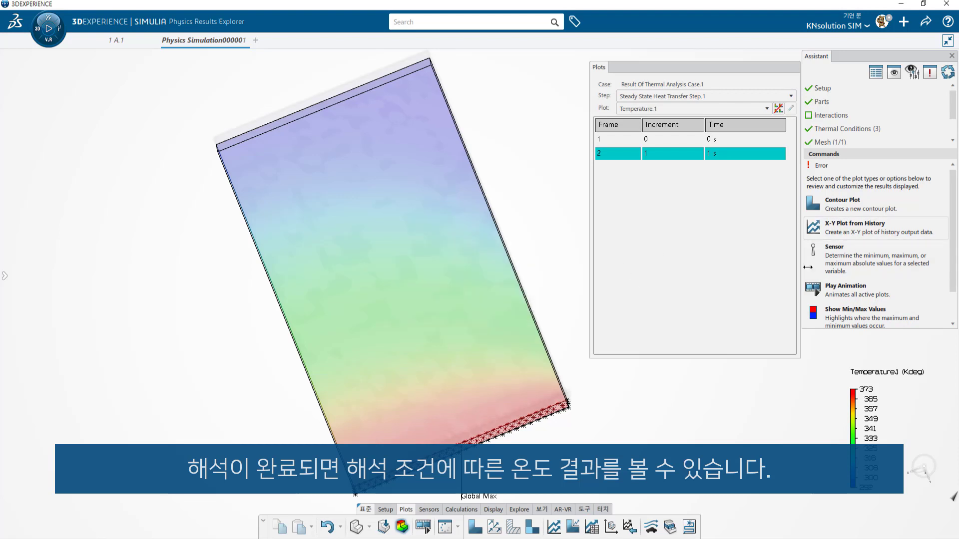
{"action": "left_click", "coordinate": [869, 256]}
Create a contour plot of the nodal temperature with its values evaluated at Elements.
{"action": "left_click", "coordinate": [850, 205]}
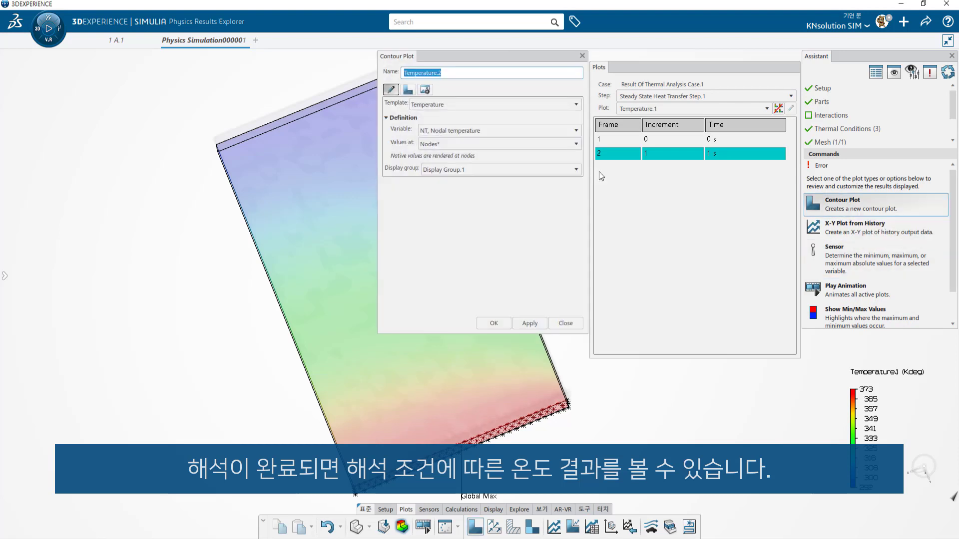
{"action": "left_click", "coordinate": [467, 105]}
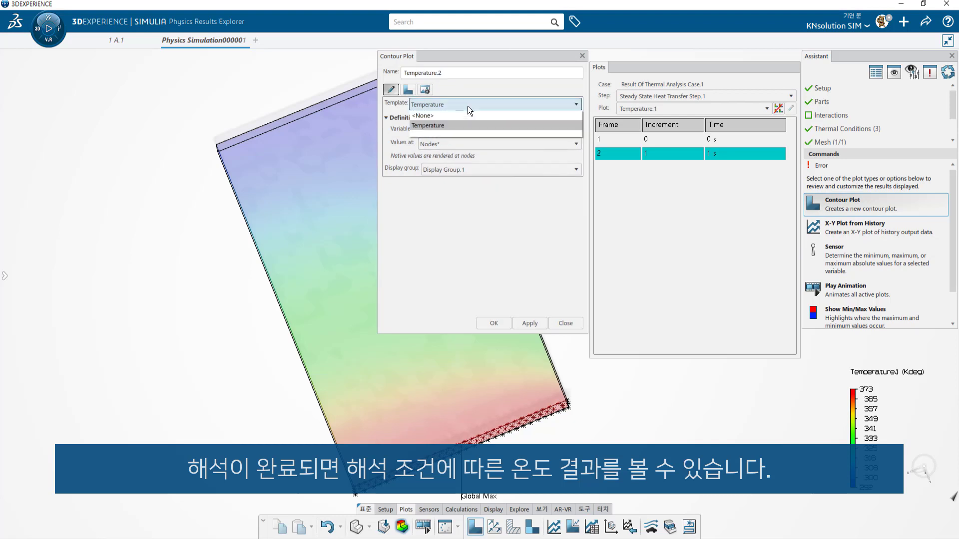
{"action": "left_click", "coordinate": [467, 106]}
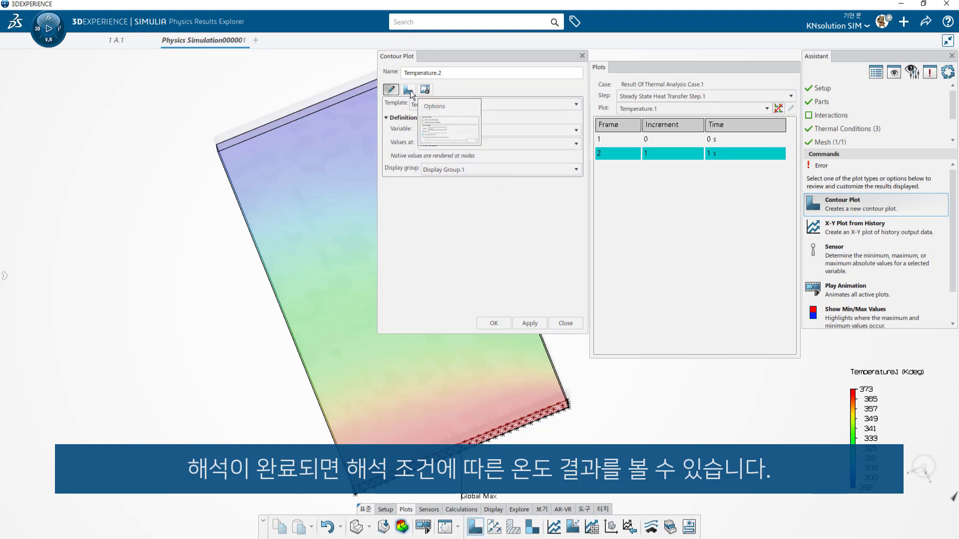
{"action": "left_click", "coordinate": [450, 146]}
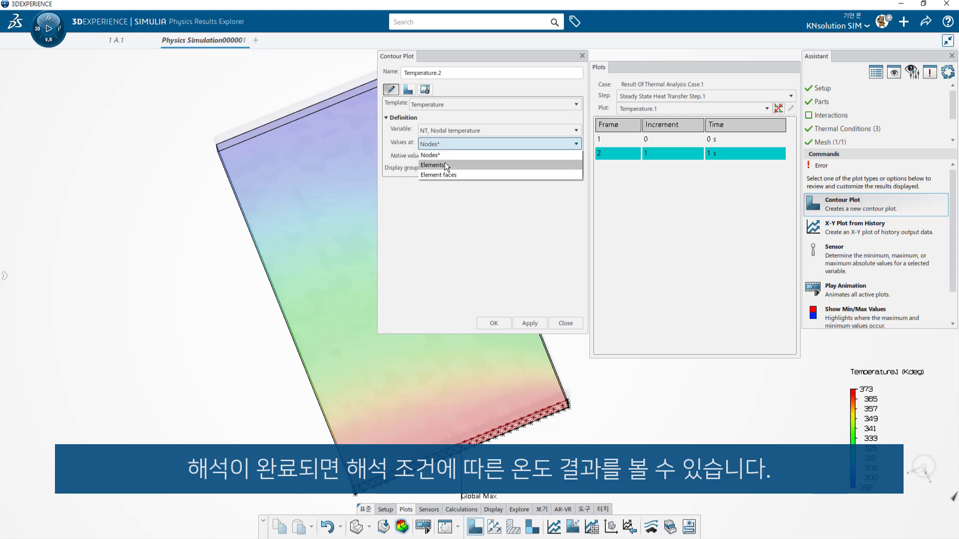
{"action": "left_click", "coordinate": [444, 164]}
{"action": "left_click", "coordinate": [448, 170]}
{"action": "left_click", "coordinate": [448, 172]}
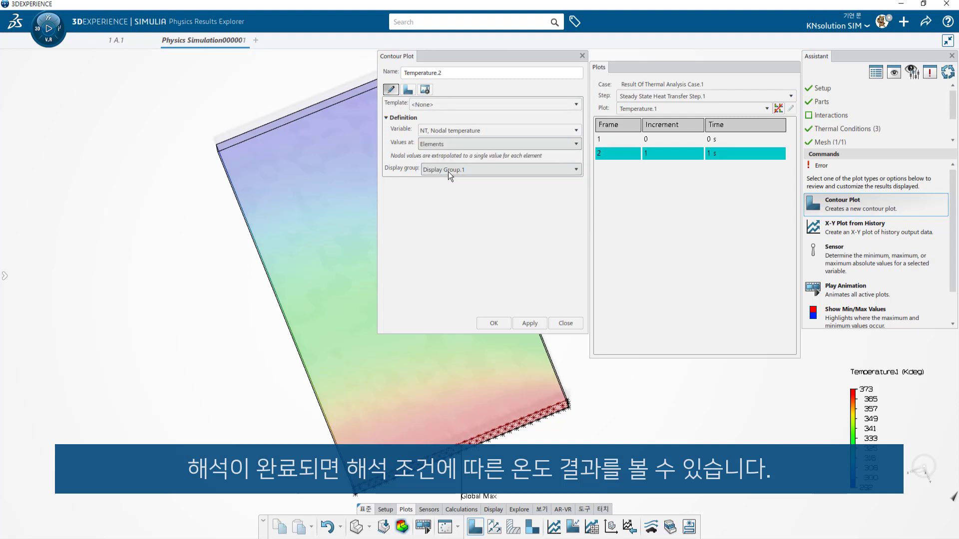
{"action": "left_click", "coordinate": [517, 322]}
{"action": "left_click", "coordinate": [487, 323]}
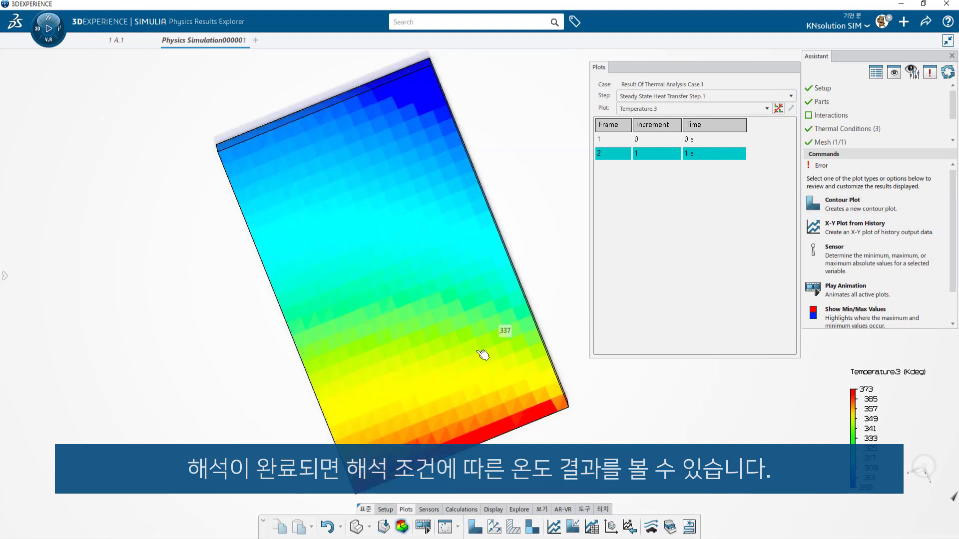
{"action": "right_click", "coordinate": [386, 324]}
{"action": "left_click", "coordinate": [256, 378]}
Create another nodal temperature contour plot with values at Nodes, and look over the further plot options before closing the dialog.
{"action": "left_click", "coordinate": [858, 205]}
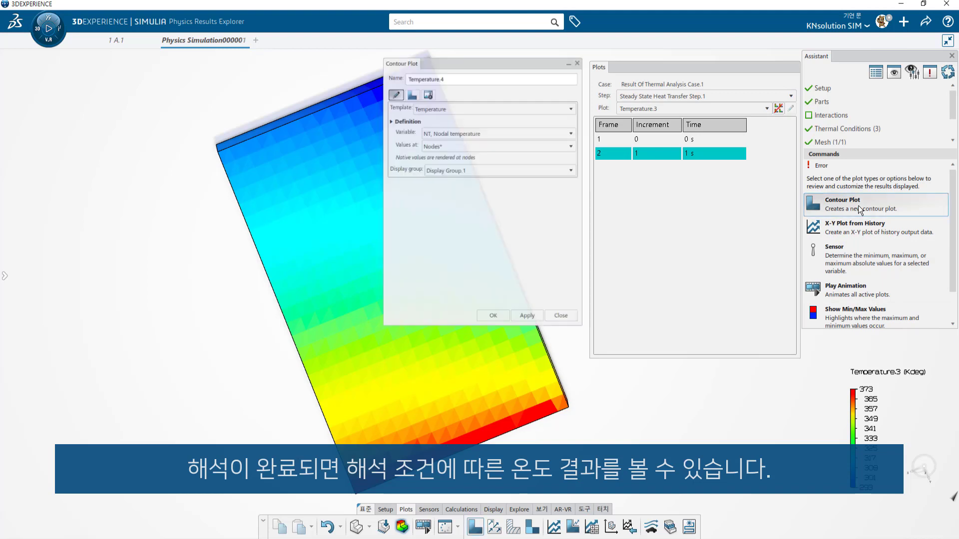
{"action": "left_click", "coordinate": [456, 170]}
{"action": "left_click", "coordinate": [471, 139]}
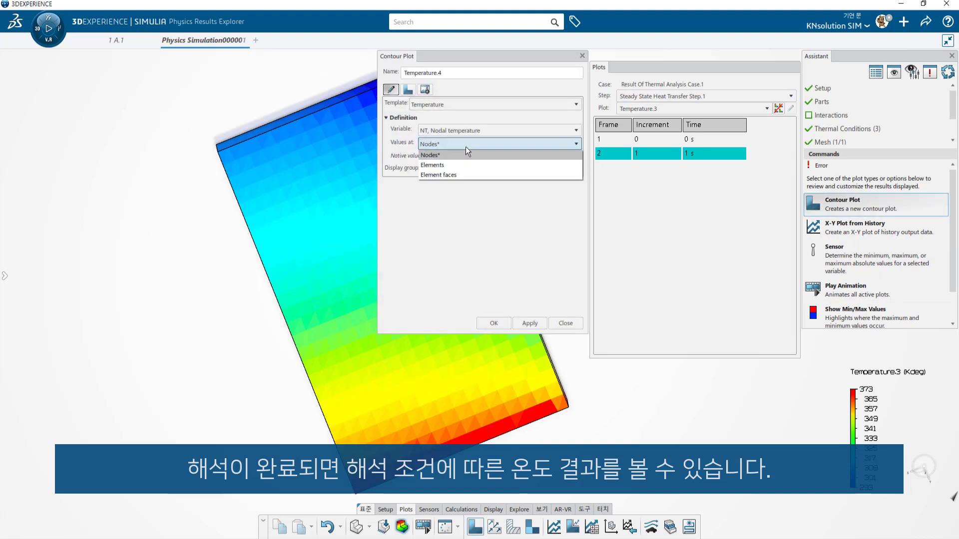
{"action": "left_click", "coordinate": [451, 157]}
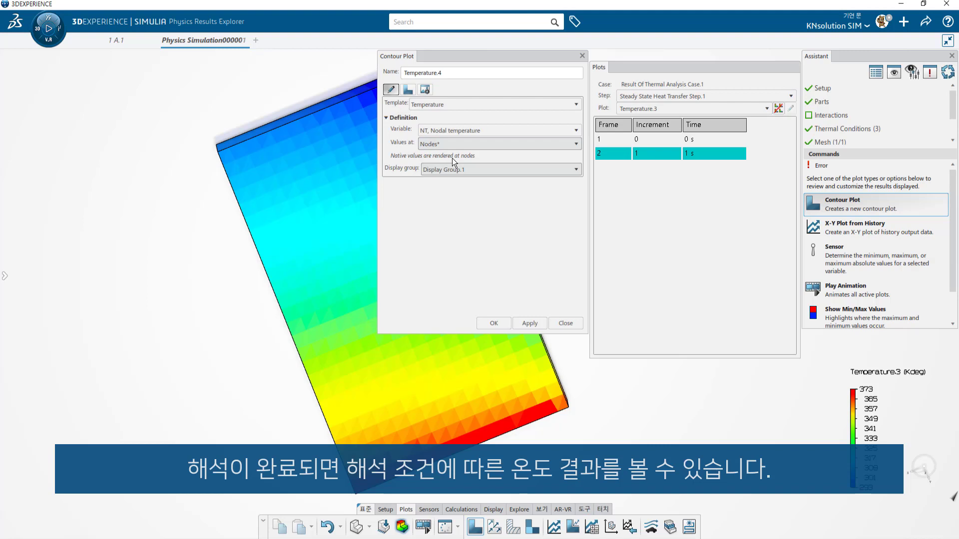
{"action": "left_click", "coordinate": [530, 323]}
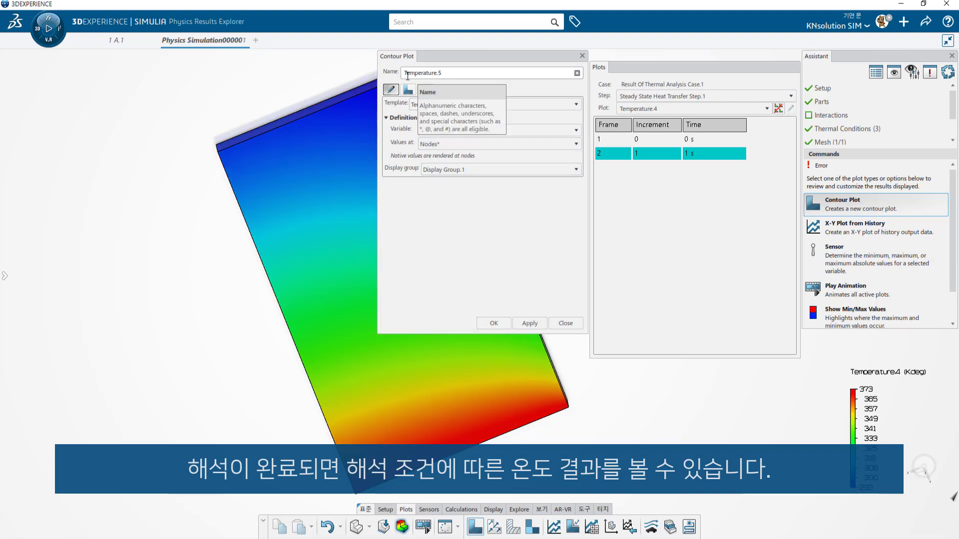
{"action": "left_click", "coordinate": [408, 90]}
{"action": "left_click", "coordinate": [425, 90]}
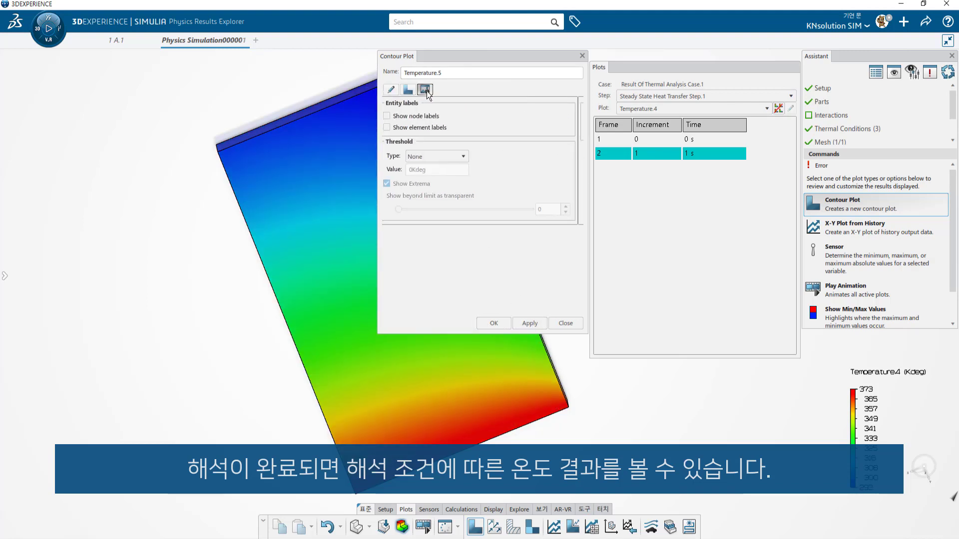
{"action": "left_click", "coordinate": [582, 56]}
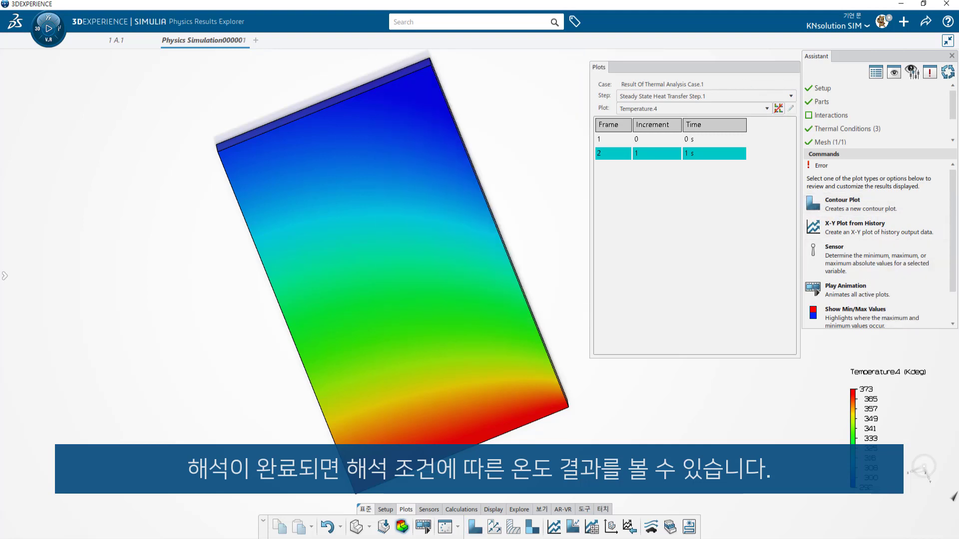